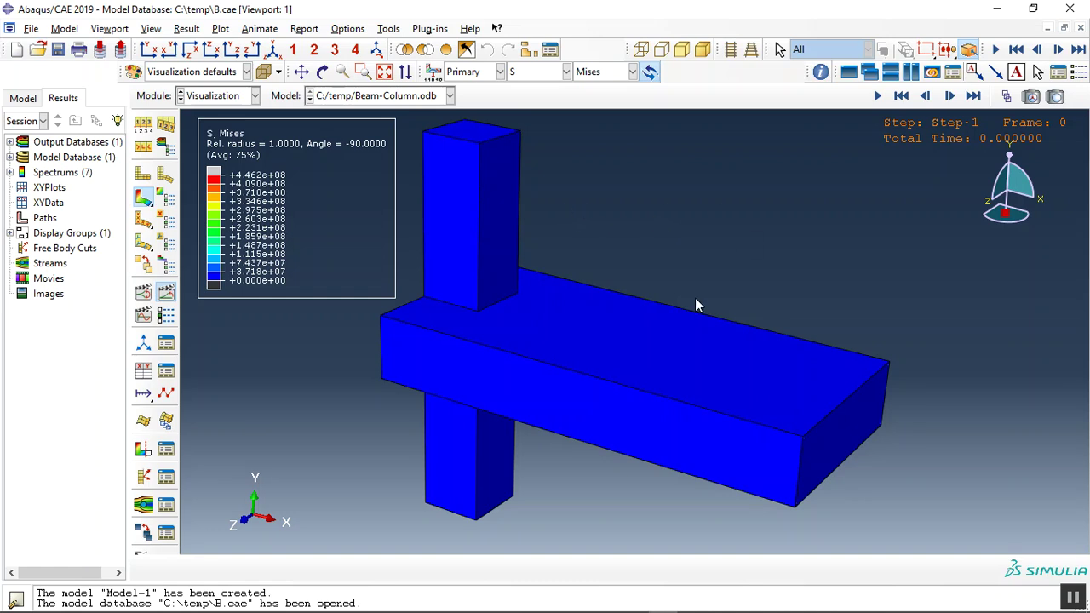
Start Replace Selected from the display group toolbar to choose which entities stay visible
{"action": "left_click", "coordinate": [406, 51]}
Display only the solid part instance, picked by Part instances
{"action": "left_click", "coordinate": [417, 568]}
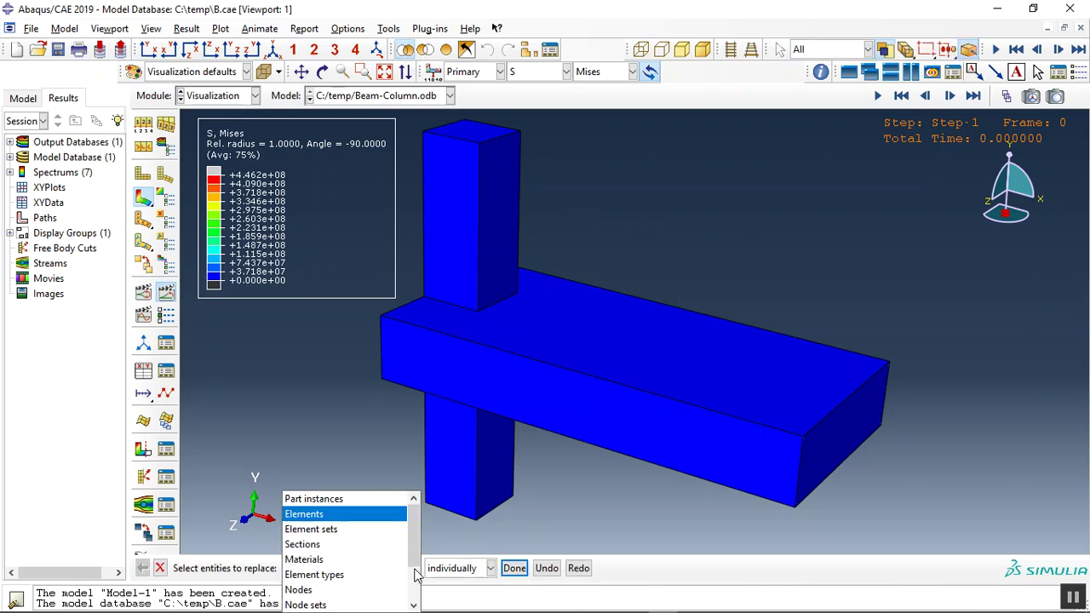
{"action": "left_click", "coordinate": [348, 500]}
{"action": "left_click", "coordinate": [422, 373]}
{"action": "middle_click", "coordinate": [377, 327]}
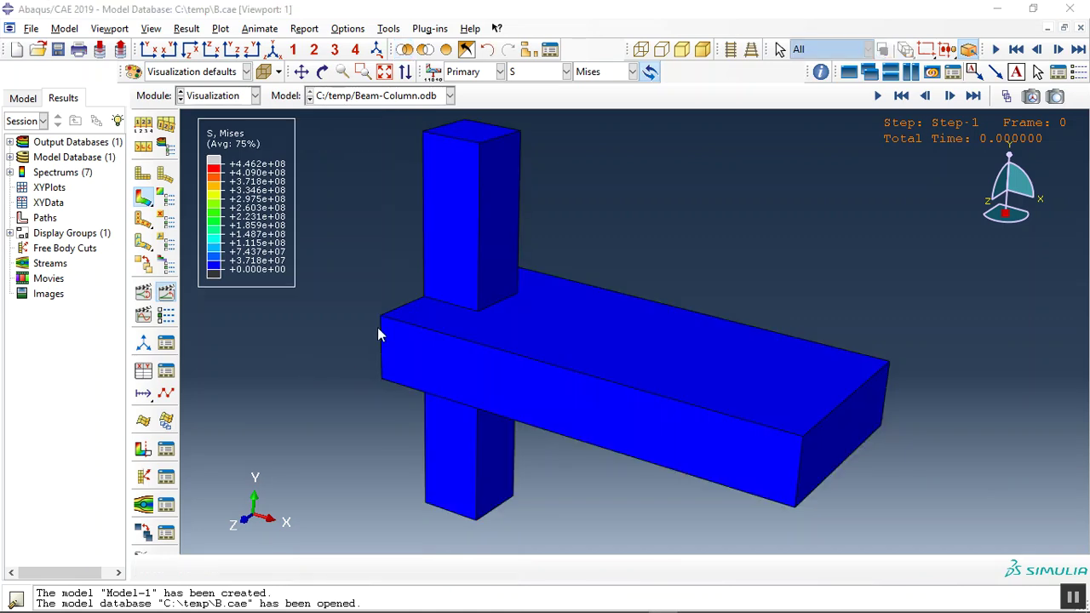
Play the Mises stress animation, stop at final frame 186, and rotate toward a front view
{"action": "left_click", "coordinate": [166, 292]}
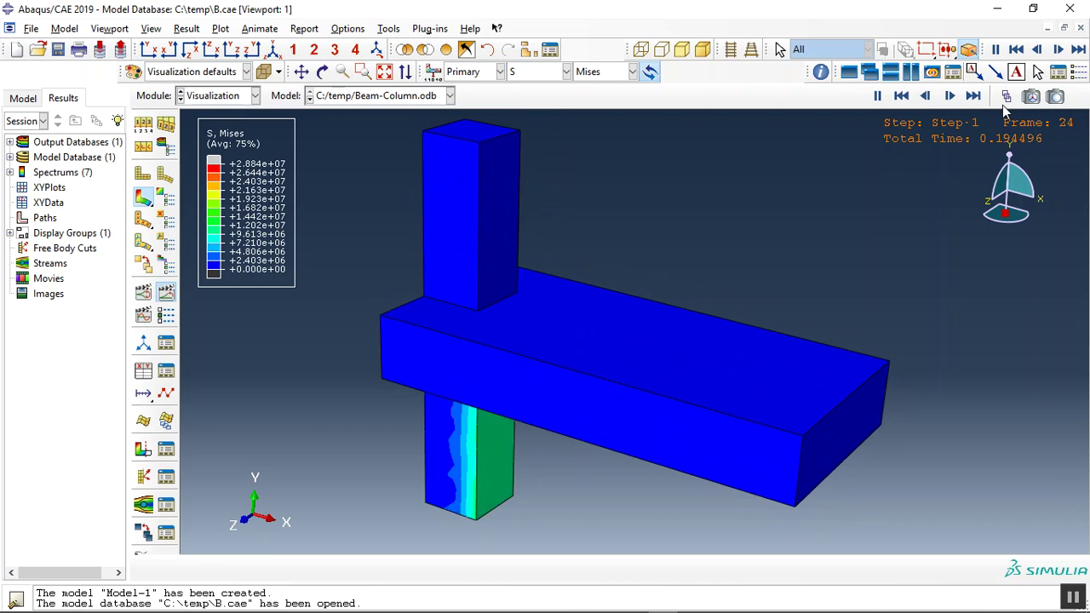
{"action": "left_click", "coordinate": [973, 95]}
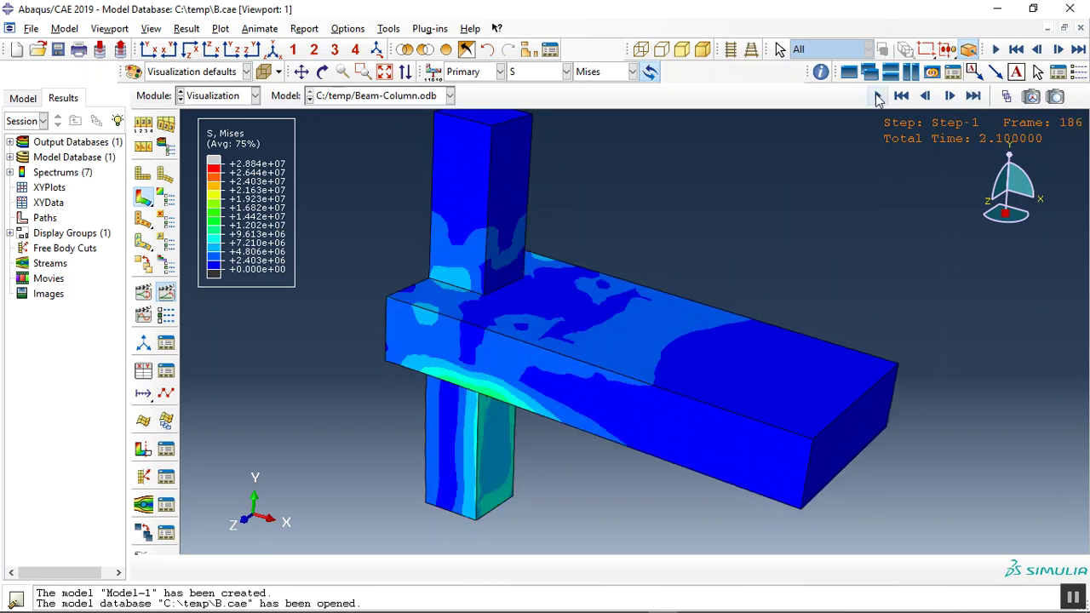
{"action": "left_click", "coordinate": [323, 75]}
{"action": "mouse_move", "coordinate": [650, 394]}
{"action": "left_mouse_down"}
{"action": "mouse_move", "coordinate": [584, 292]}
{"action": "mouse_move", "coordinate": [803, 370]}
{"action": "mouse_move", "coordinate": [618, 291]}
{"action": "mouse_move", "coordinate": [650, 326]}
{"action": "mouse_move", "coordinate": [479, 253]}
{"action": "mouse_move", "coordinate": [554, 394]}
{"action": "mouse_move", "coordinate": [615, 401]}
{"action": "mouse_move", "coordinate": [332, 368]}
{"action": "left_mouse_up"}
{"action": "key", "text": "Escape"}
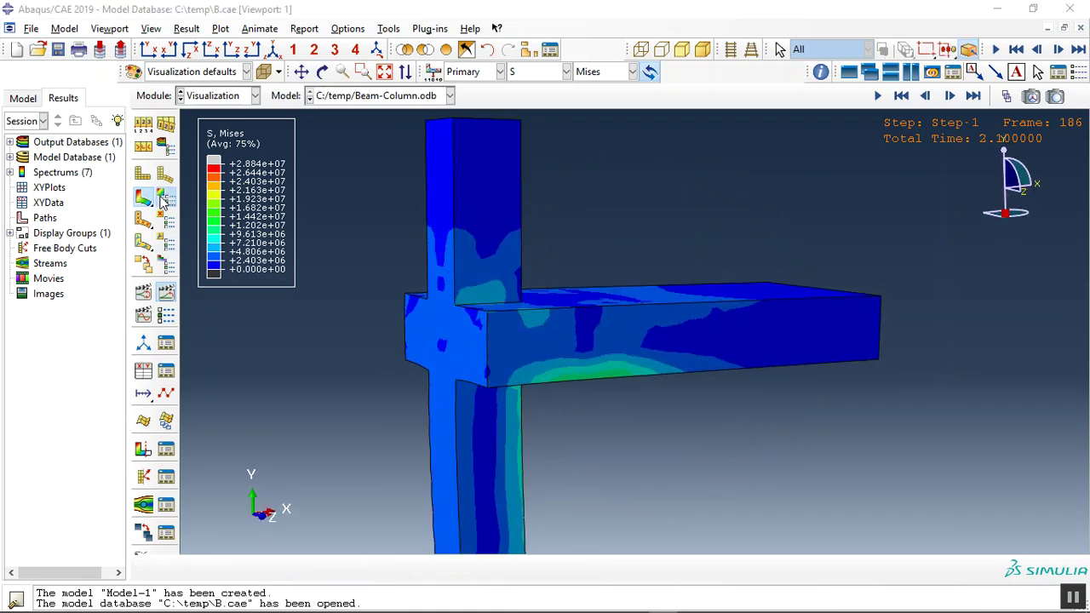
{"action": "left_click", "coordinate": [164, 199]}
{"action": "left_click", "coordinate": [249, 91]}
{"action": "left_click", "coordinate": [191, 180]}
{"action": "left_click", "coordinate": [248, 180]}
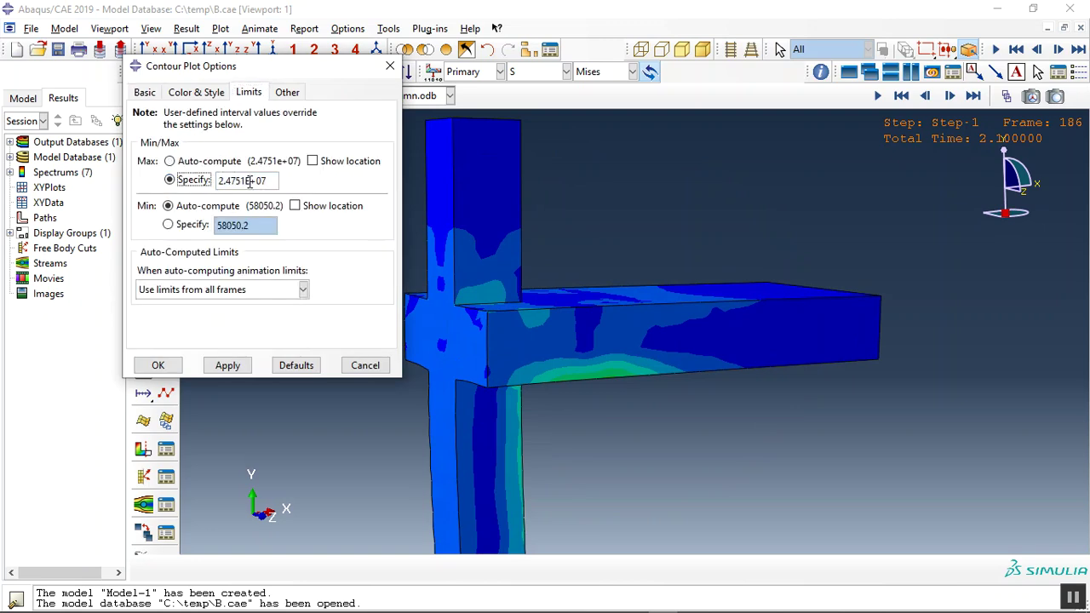
{"action": "type", "text": "6"}
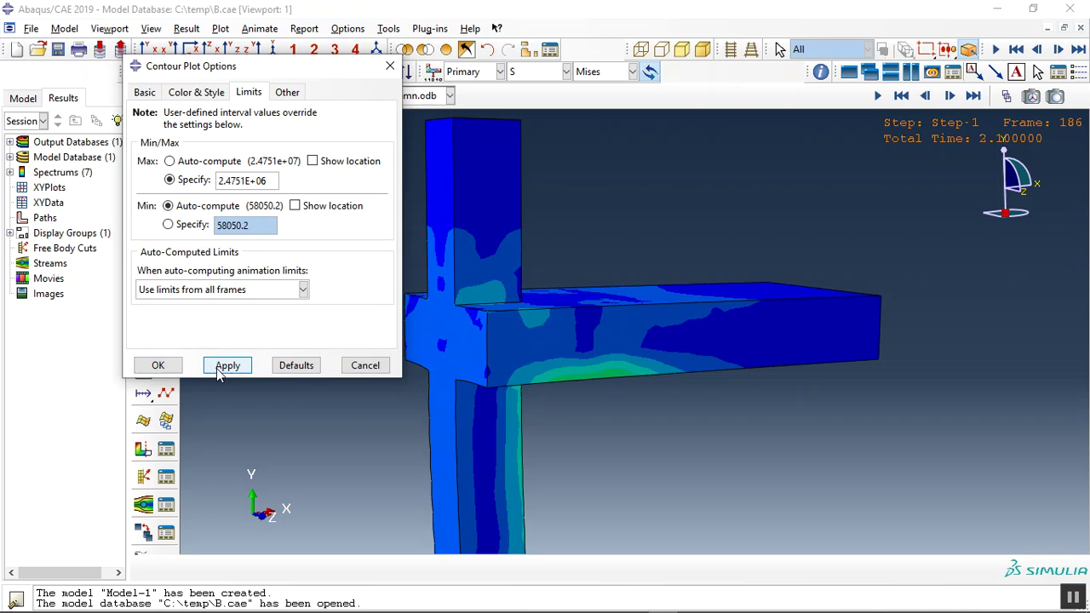
{"action": "left_click", "coordinate": [226, 366]}
{"action": "left_click_drag", "start_coordinate": [294, 76], "coordinate": [28, 71]}
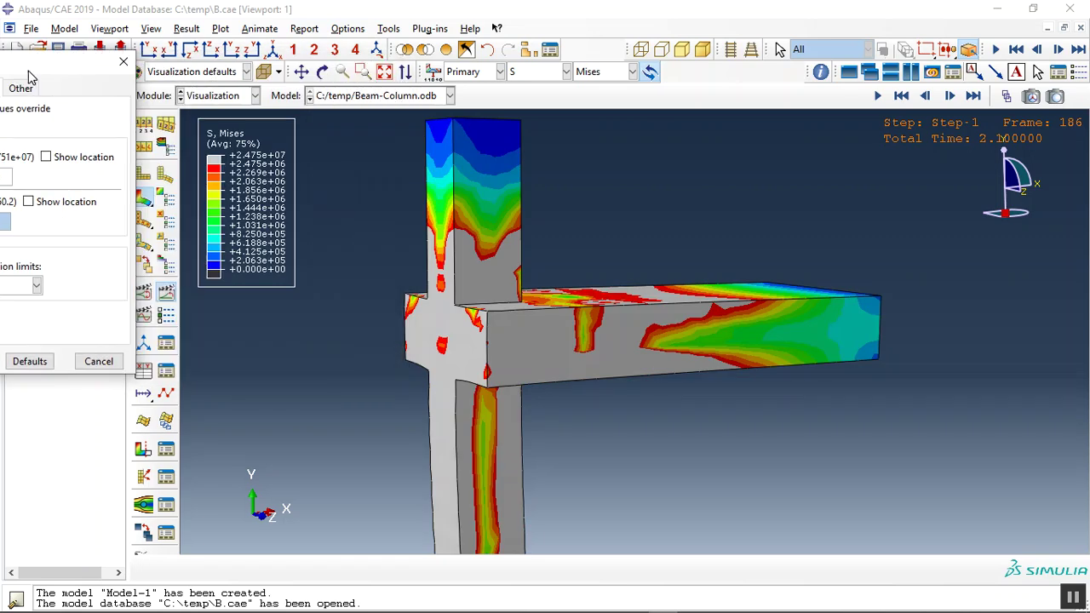
{"action": "left_click", "coordinate": [167, 290]}
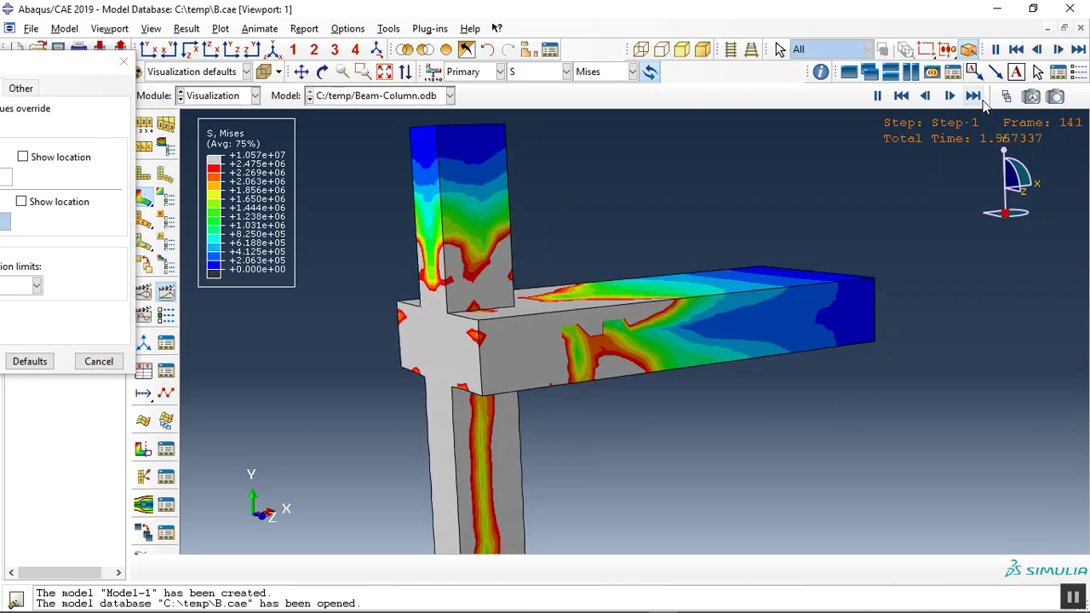
{"action": "left_click", "coordinate": [975, 96]}
{"action": "left_click_drag", "start_coordinate": [91, 70], "coordinate": [284, 88]}
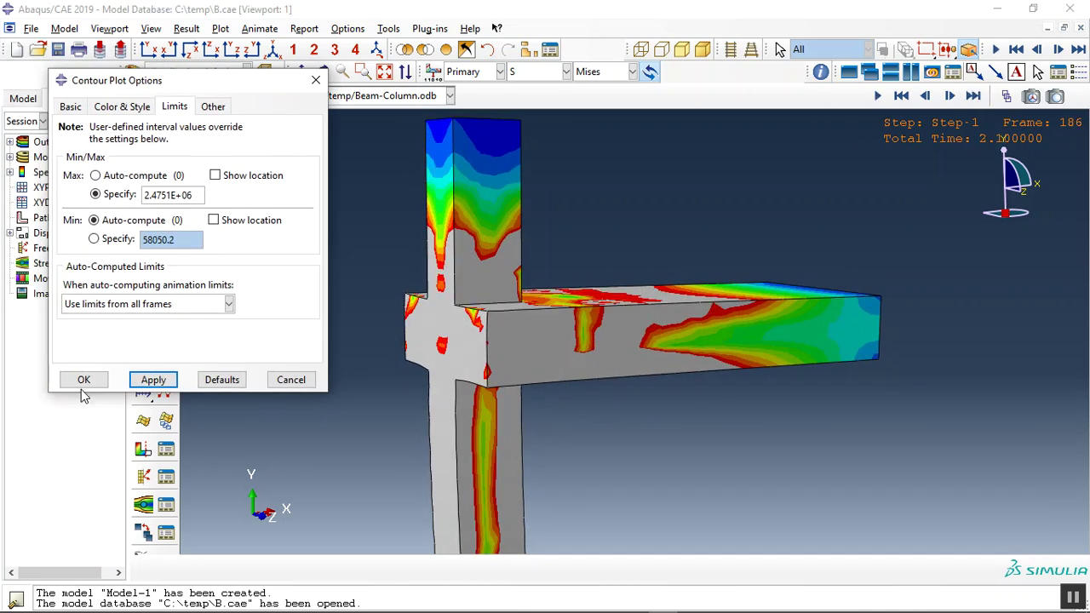
{"action": "left_click", "coordinate": [83, 384]}
{"action": "left_click", "coordinate": [166, 197]}
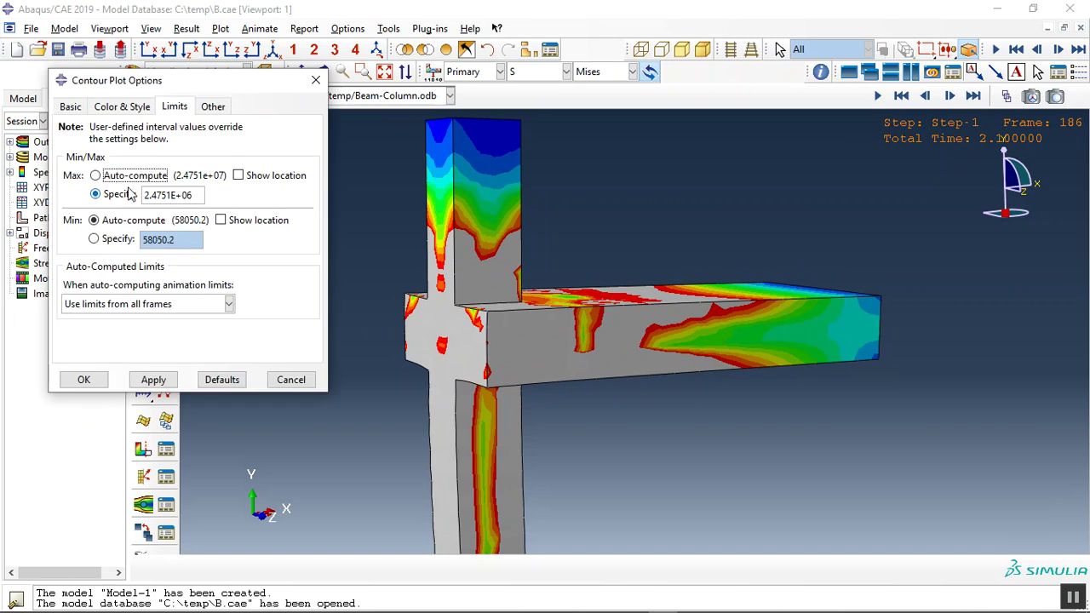
{"action": "left_click", "coordinate": [113, 176]}
{"action": "left_click", "coordinate": [83, 380]}
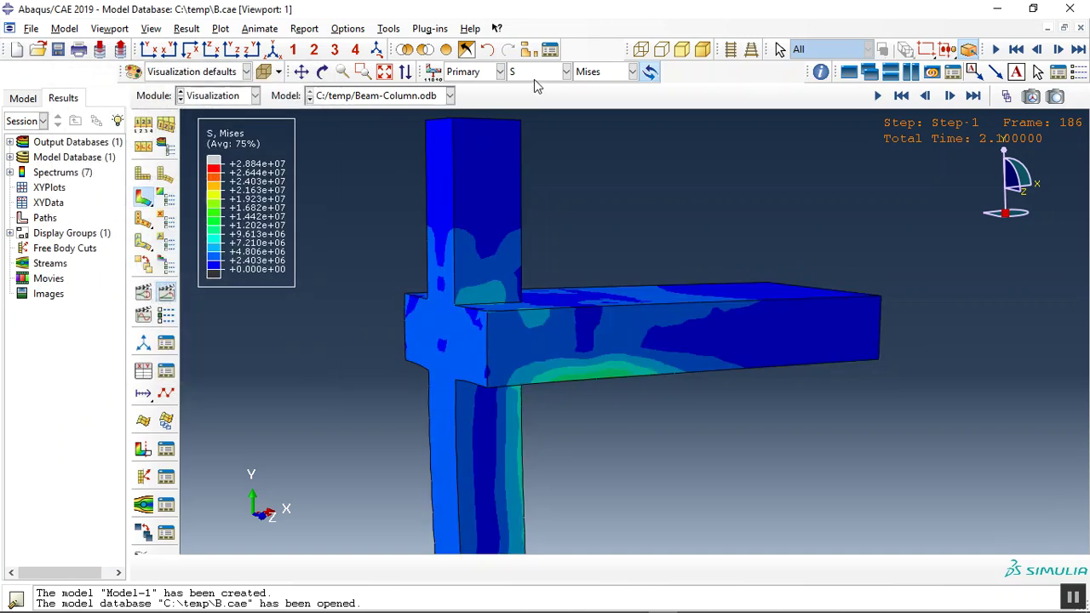
Switch the contour to PEEQ and rotate the model to inspect plastic strain at the joint
{"action": "left_click", "coordinate": [537, 73]}
{"action": "left_click", "coordinate": [545, 136]}
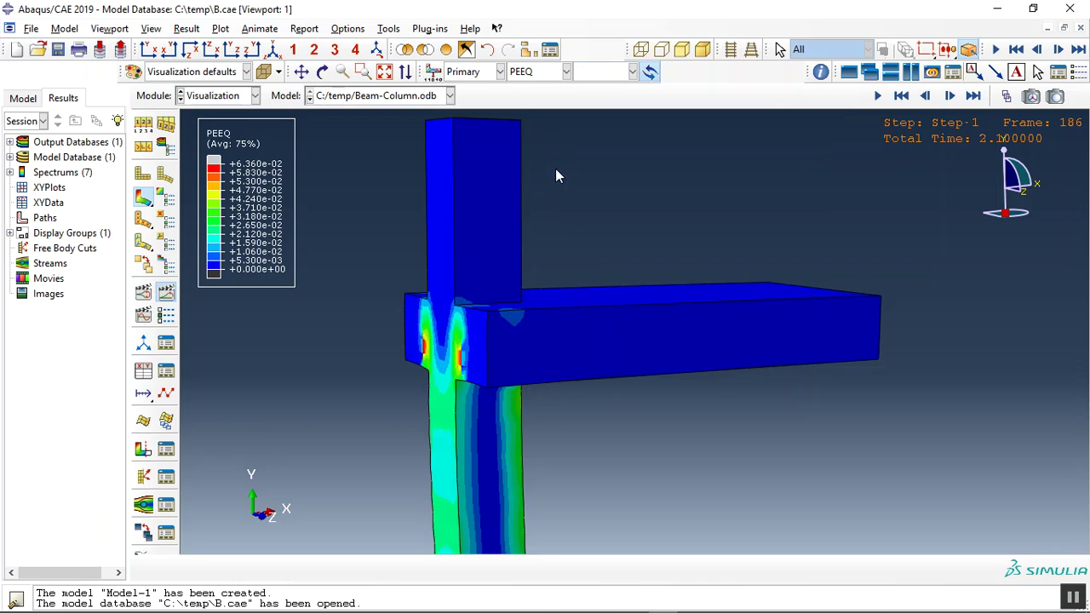
{"action": "scroll", "coordinate": [693, 179], "scroll_direction": "down", "scroll_amount": 2}
{"action": "left_click", "coordinate": [522, 75]}
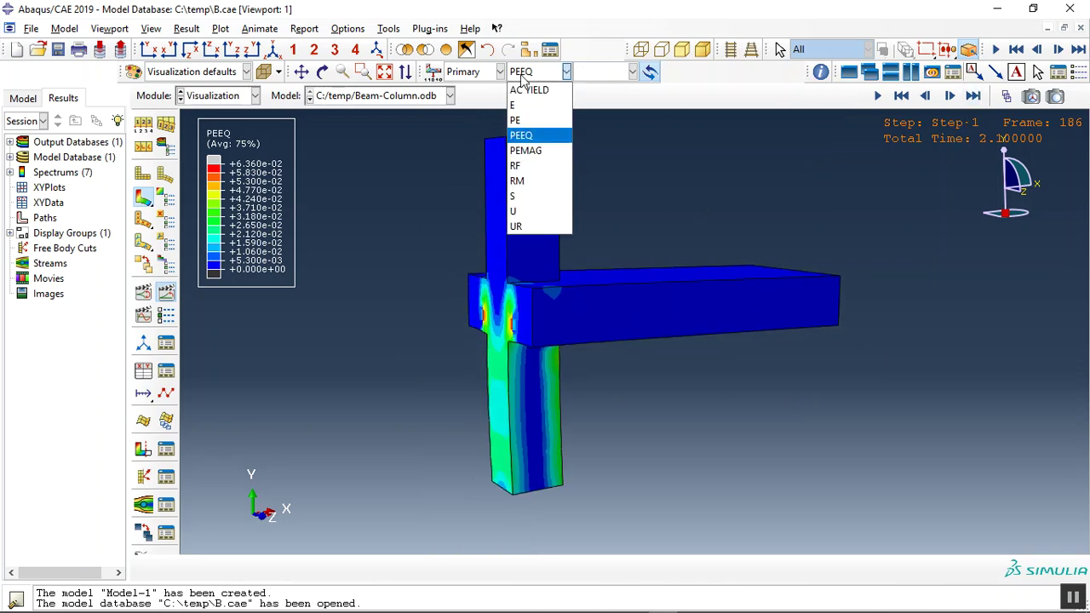
{"action": "left_click", "coordinate": [323, 72]}
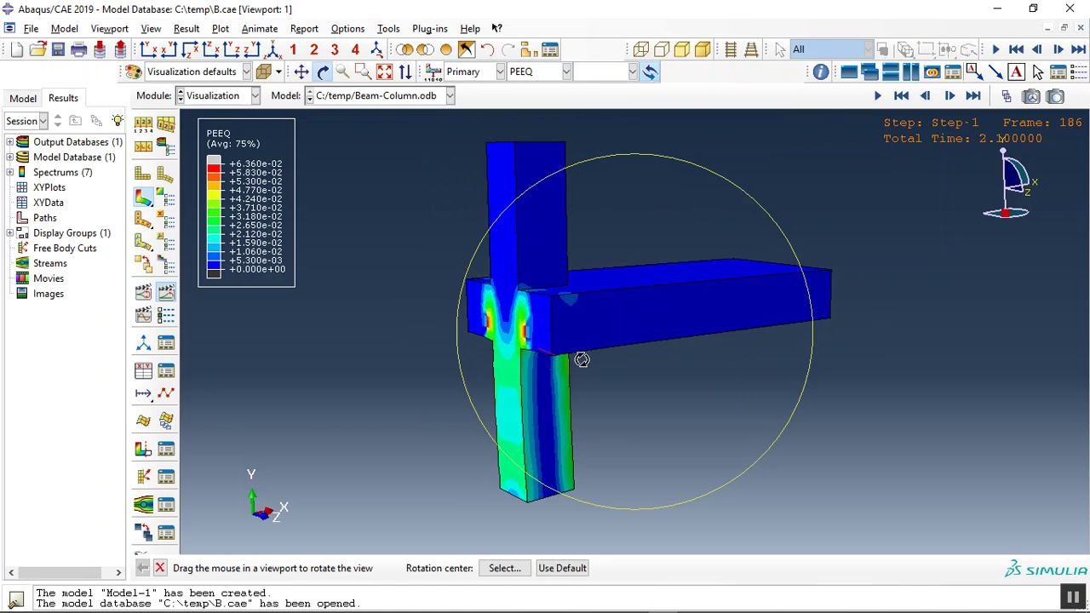
{"action": "mouse_move", "coordinate": [582, 360]}
{"action": "left_mouse_down"}
{"action": "mouse_move", "coordinate": [698, 321]}
{"action": "mouse_move", "coordinate": [690, 268]}
{"action": "mouse_move", "coordinate": [563, 282]}
{"action": "mouse_move", "coordinate": [564, 297]}
{"action": "mouse_move", "coordinate": [576, 298]}
{"action": "mouse_move", "coordinate": [545, 248]}
{"action": "mouse_move", "coordinate": [470, 245]}
{"action": "mouse_move", "coordinate": [625, 366]}
{"action": "mouse_move", "coordinate": [442, 352]}
{"action": "mouse_move", "coordinate": [513, 364]}
{"action": "left_mouse_up"}
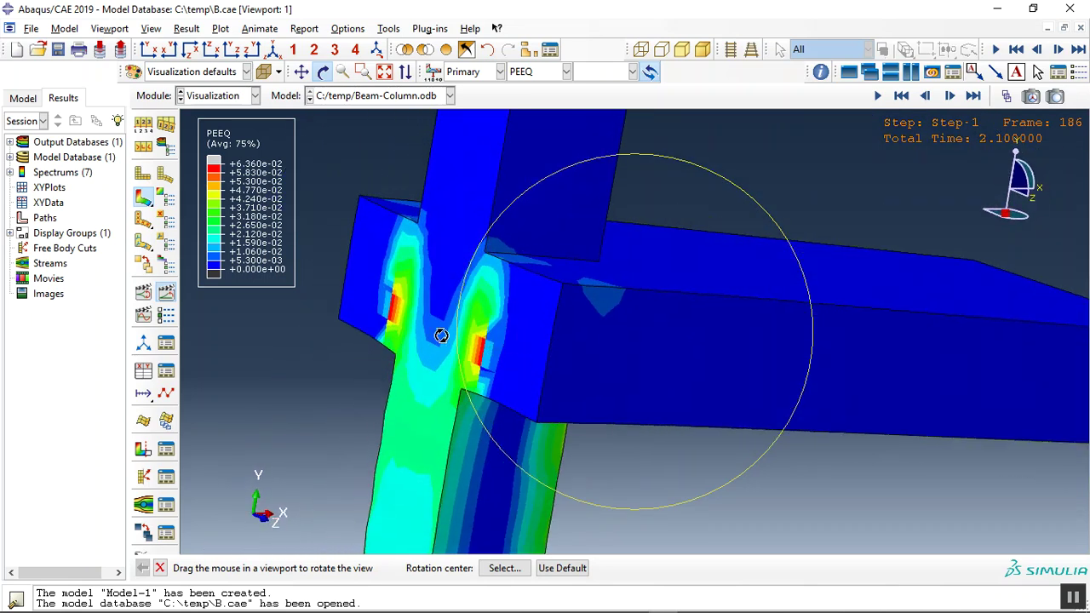
{"action": "key", "text": "Escape"}
Show PEMAG, then switch the contour to displacement magnitude U
{"action": "left_click", "coordinate": [532, 72]}
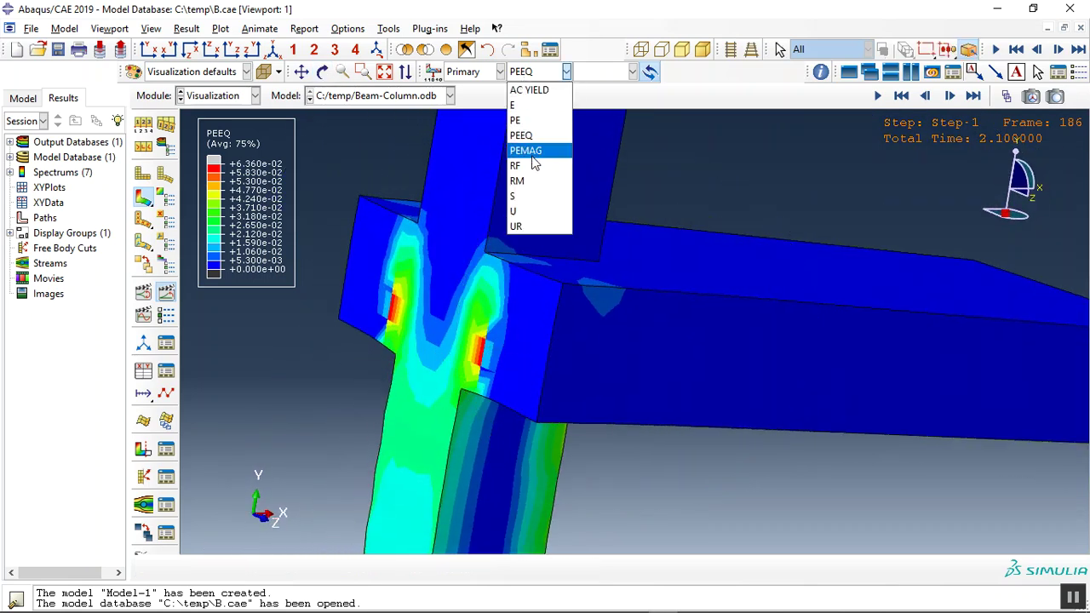
{"action": "left_click", "coordinate": [530, 148]}
{"action": "left_click", "coordinate": [532, 74]}
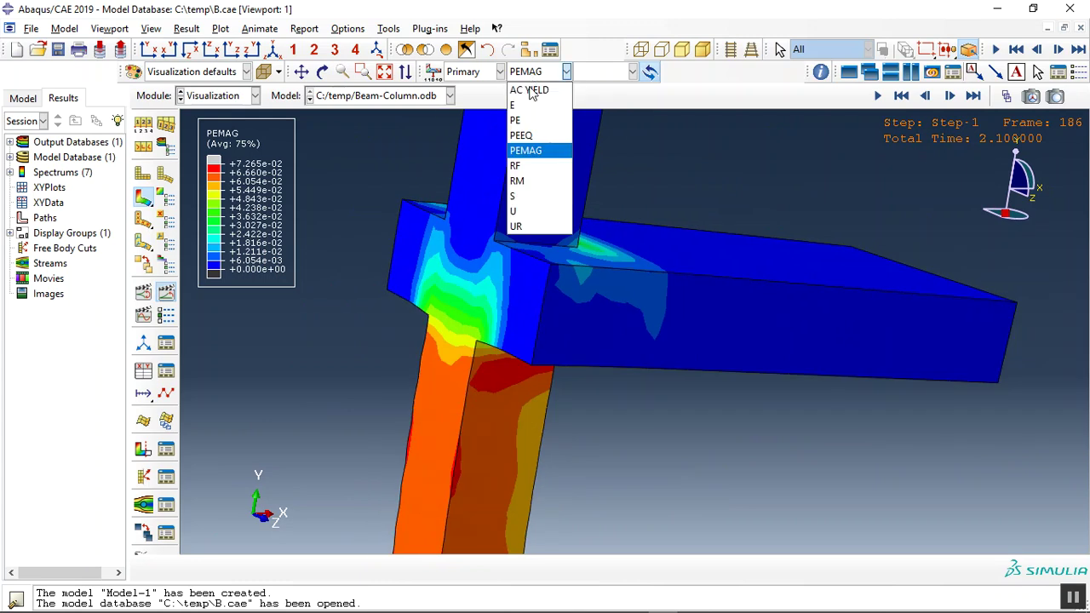
{"action": "left_click", "coordinate": [523, 212]}
{"action": "scroll", "coordinate": [485, 326], "scroll_direction": "down", "scroll_amount": 5}
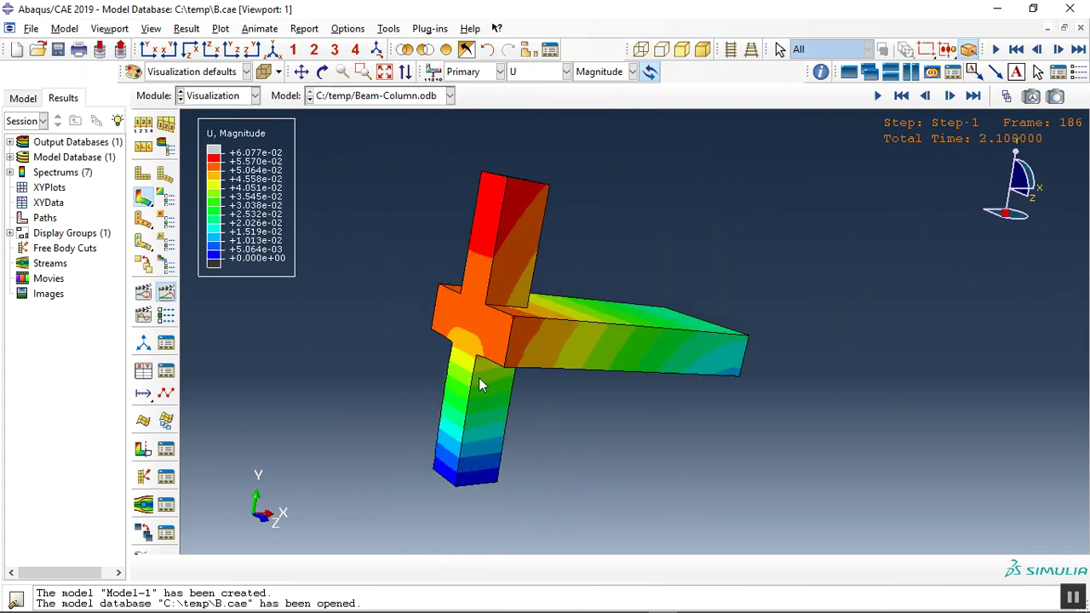
Remove the solid part instance, rotate the reinforcement cage, and animate its displacement history
{"action": "left_click", "coordinate": [425, 50]}
{"action": "left_click", "coordinate": [481, 233]}
{"action": "middle_click", "coordinate": [509, 293]}
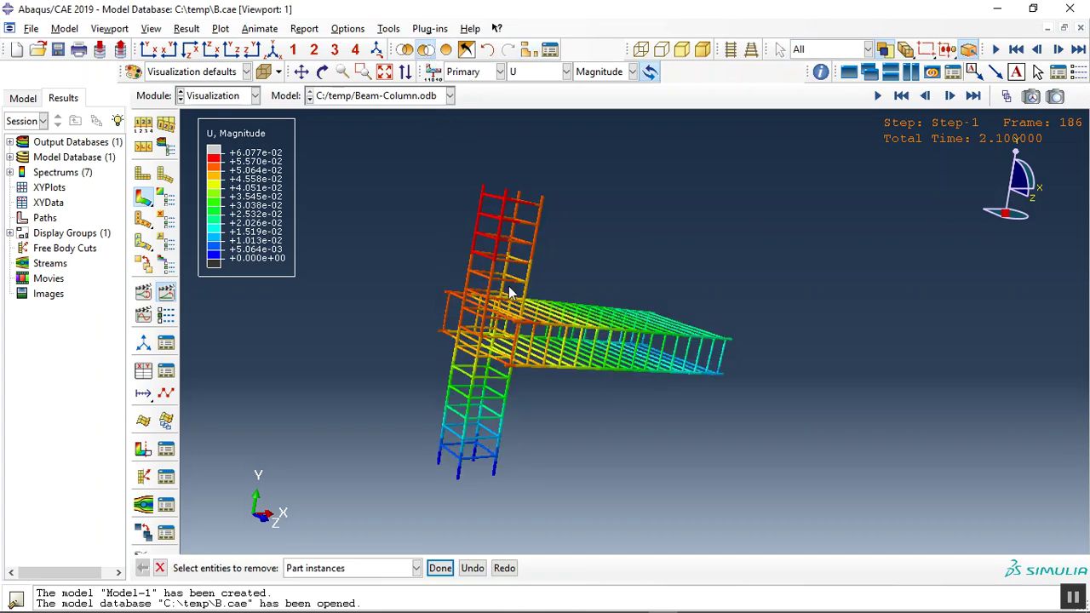
{"action": "left_click", "coordinate": [322, 71]}
{"action": "left_click_drag", "start_coordinate": [692, 321], "coordinate": [545, 288]}
{"action": "key", "text": "Escape"}
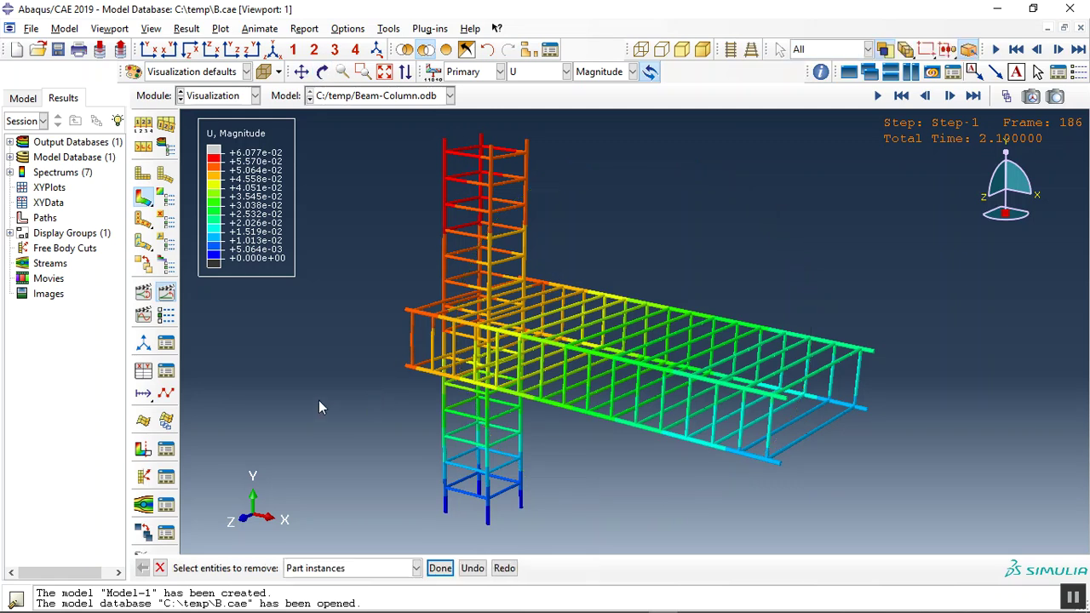
{"action": "left_click", "coordinate": [166, 294]}
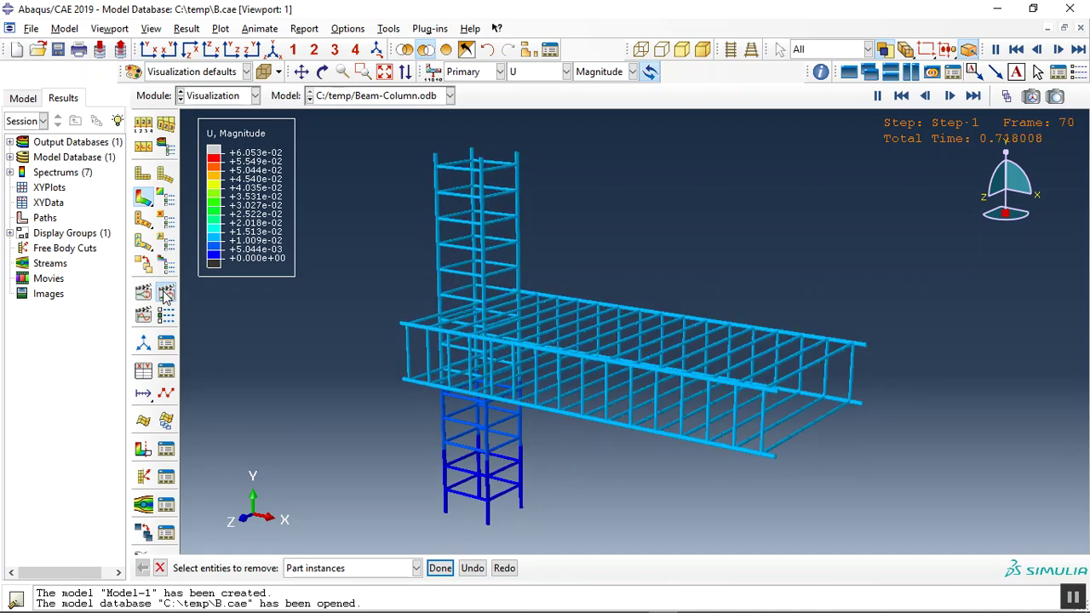
Show Mises stress on the reinforcement at the last frame
{"action": "left_click", "coordinate": [565, 71]}
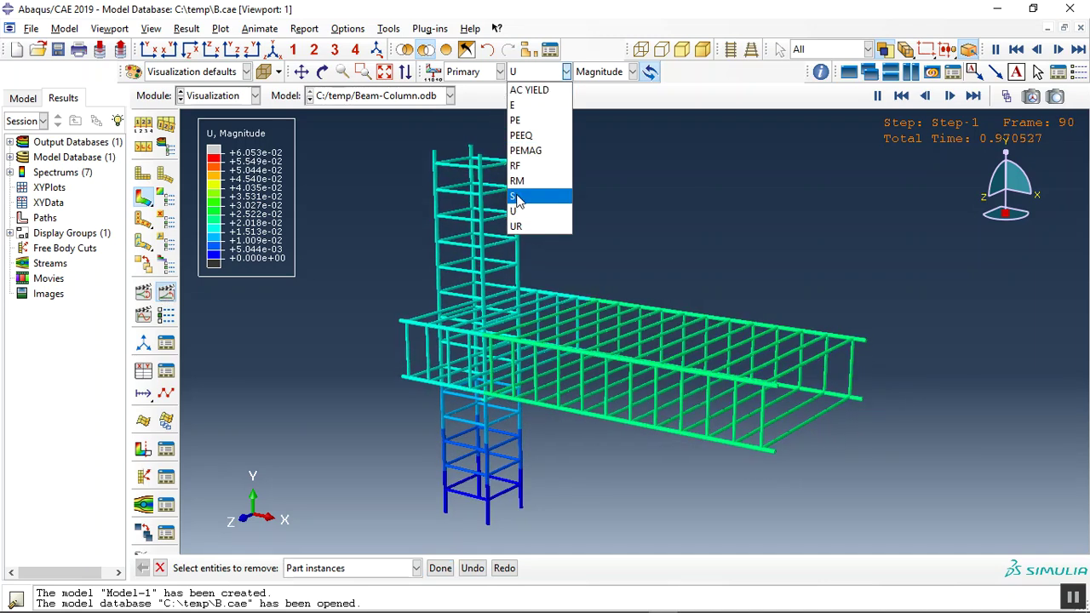
{"action": "left_click", "coordinate": [517, 195]}
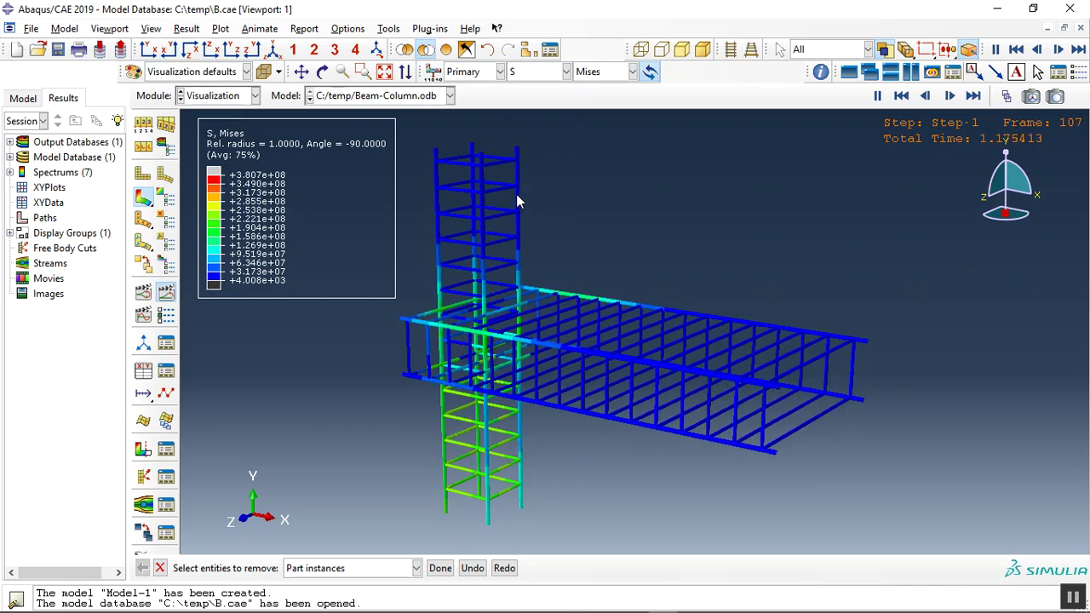
{"action": "left_click", "coordinate": [974, 96]}
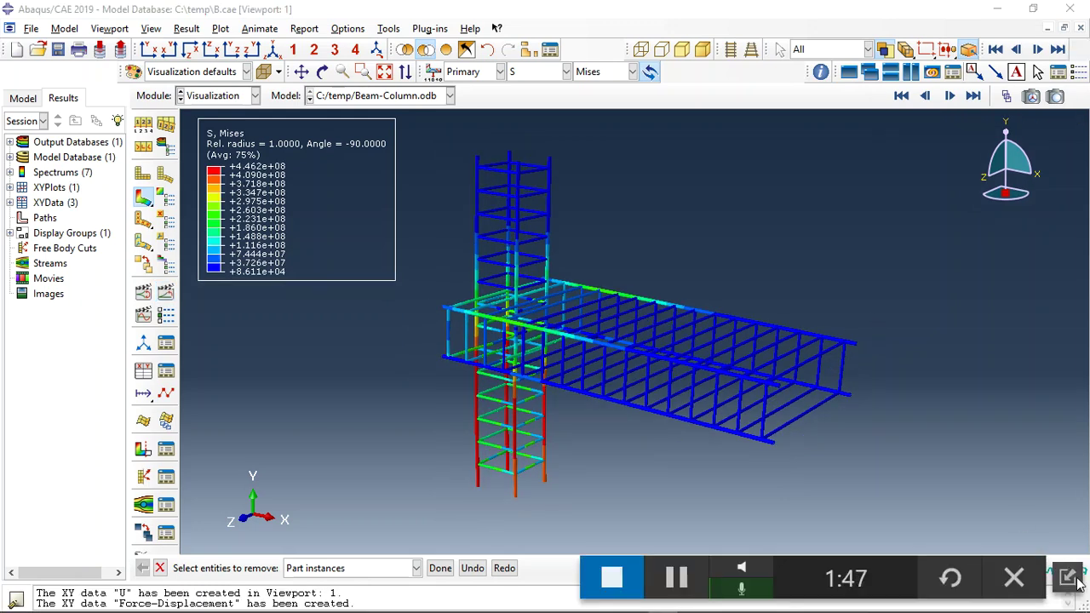
{"action": "scroll", "coordinate": [460, 243], "scroll_direction": "up", "scroll_amount": 1}
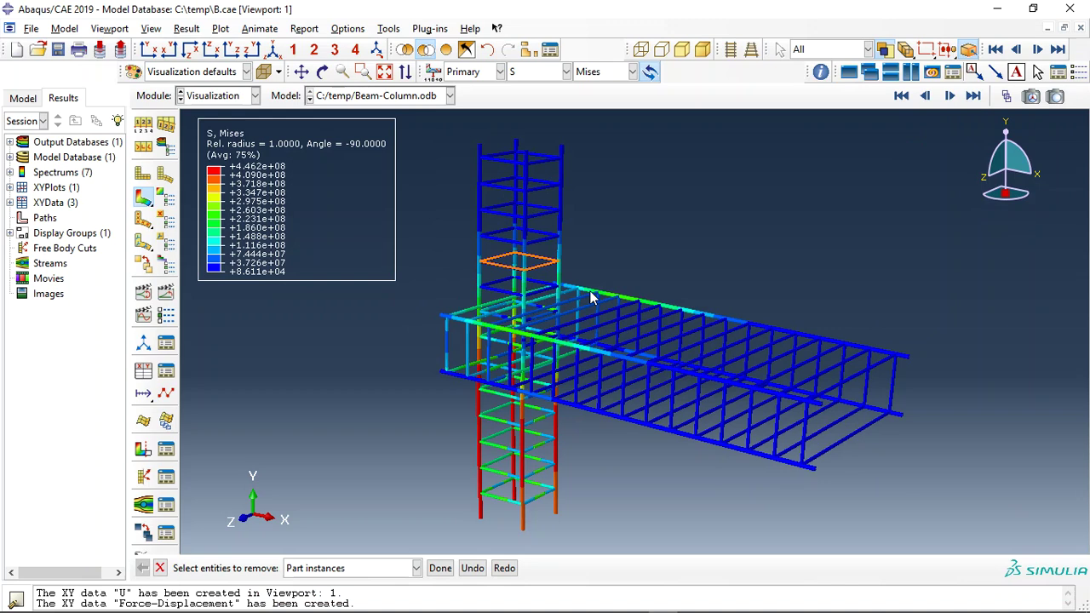
Try the Pressure stress and plastic strain PE contours
{"action": "left_click", "coordinate": [555, 75]}
{"action": "left_click", "coordinate": [591, 75]}
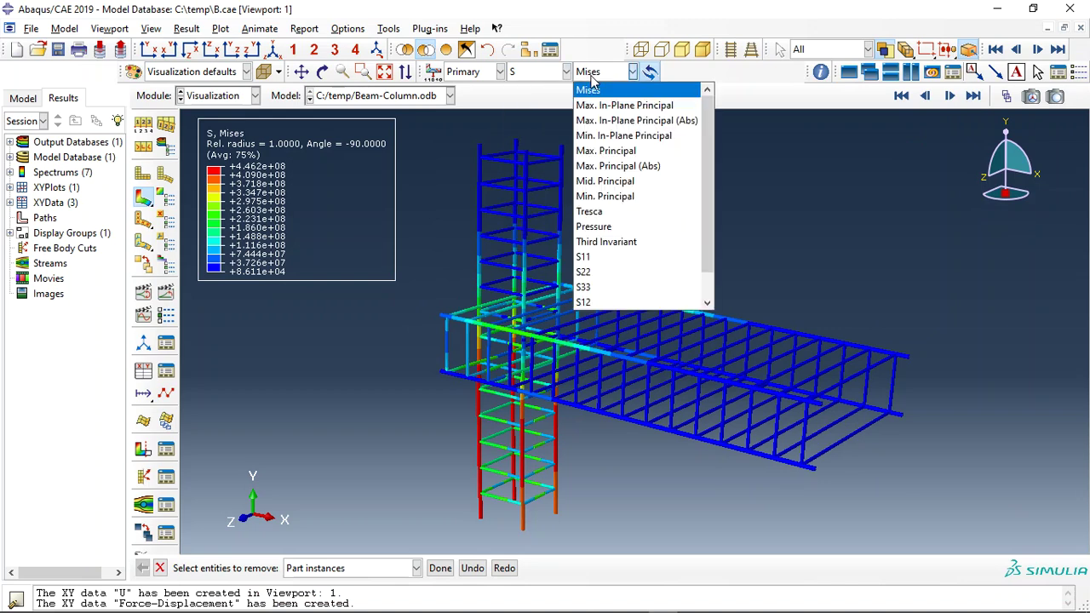
{"action": "left_click", "coordinate": [603, 223]}
{"action": "left_click", "coordinate": [549, 74]}
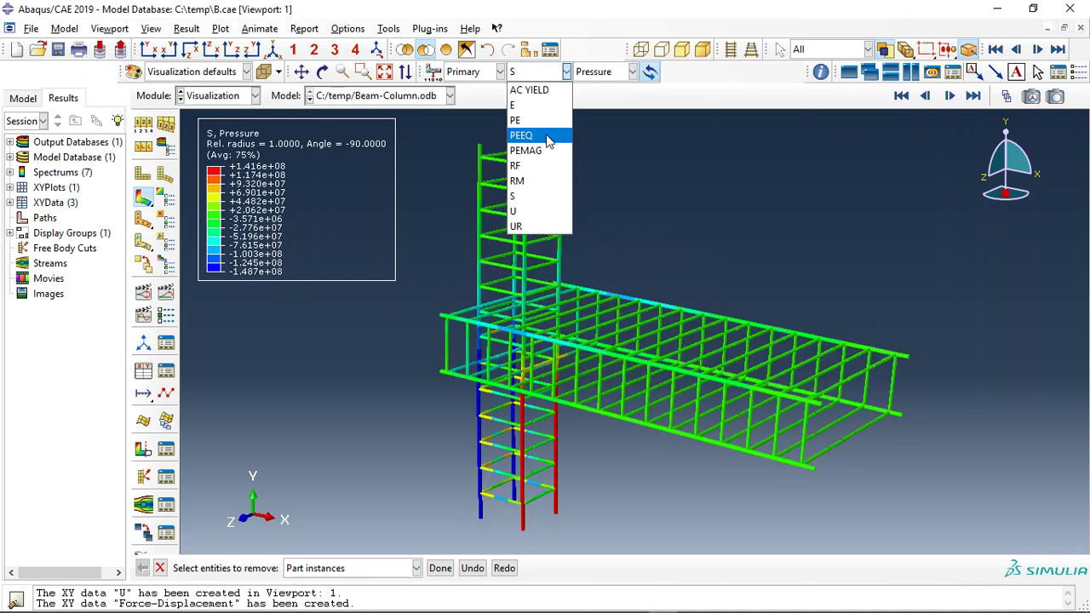
{"action": "left_click", "coordinate": [530, 121]}
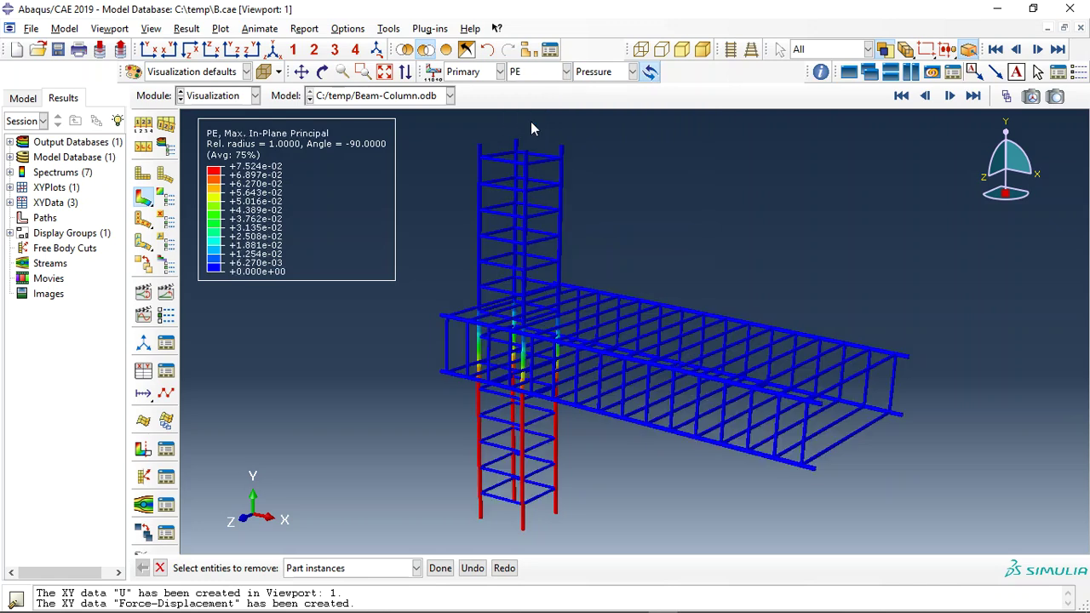
{"action": "left_click", "coordinate": [547, 75]}
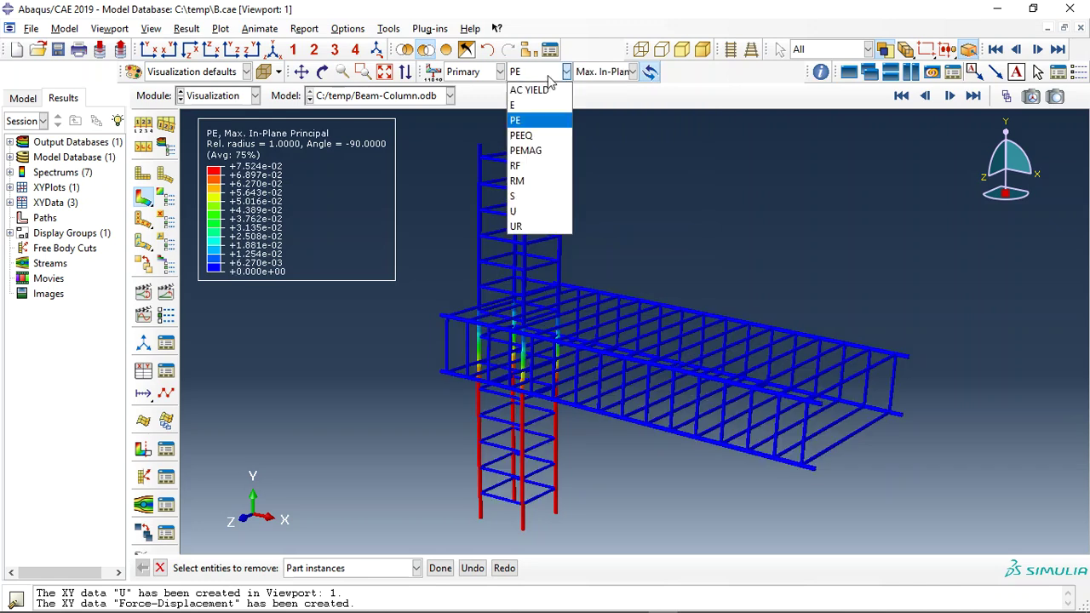
Show displacement magnitude U with filled solids instead of wireframe
{"action": "left_click", "coordinate": [535, 212]}
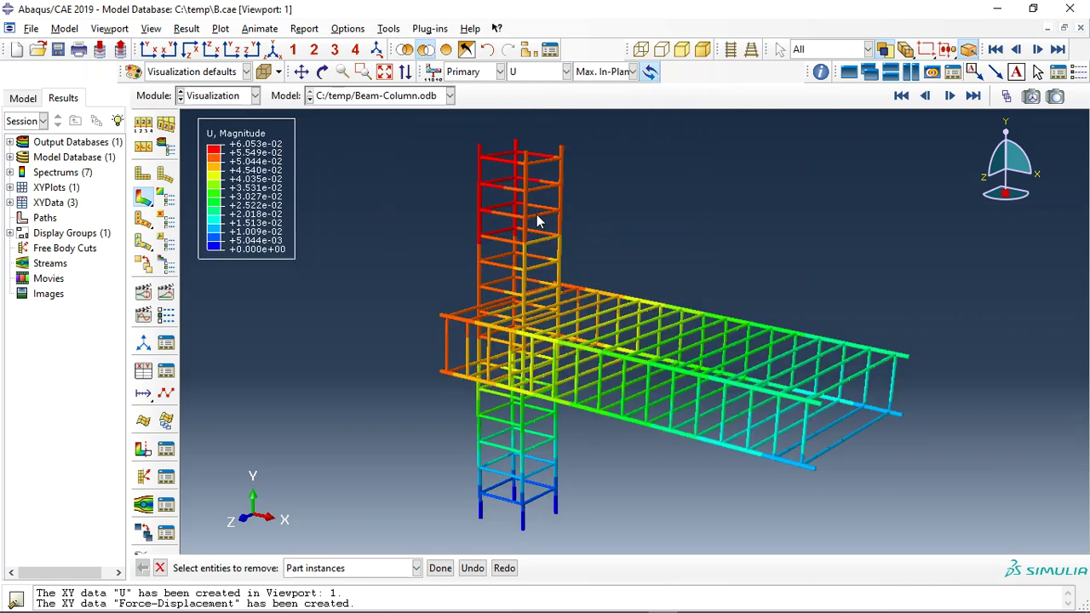
{"action": "left_click", "coordinate": [446, 49]}
{"action": "scroll", "coordinate": [621, 380], "scroll_direction": "up", "scroll_amount": 3}
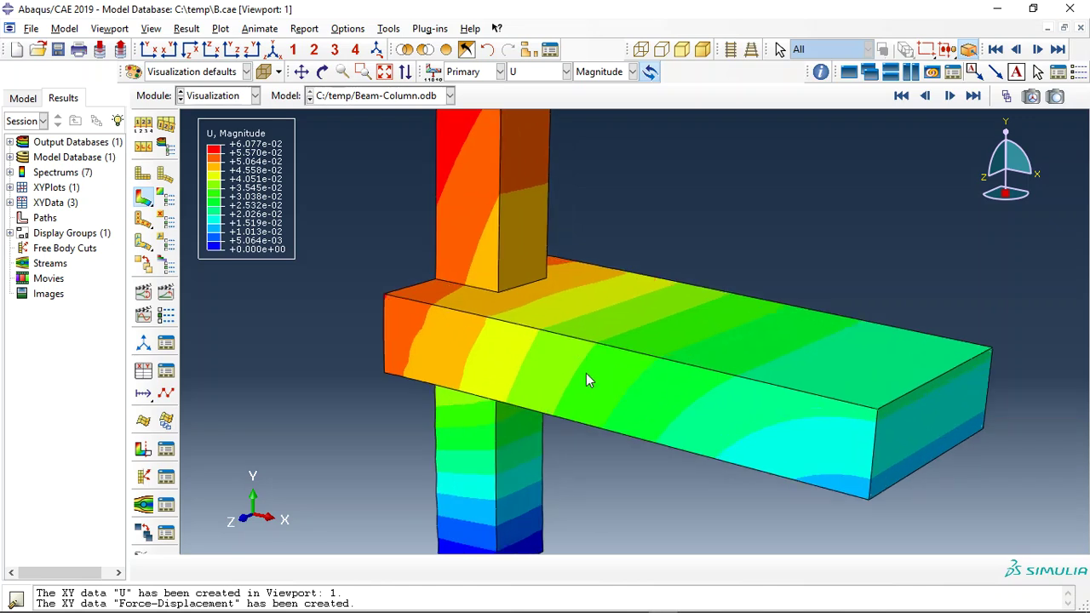
{"action": "scroll", "coordinate": [196, 315], "scroll_direction": "down", "scroll_amount": 2}
From the XY Data Manager, plot the U2 and RF time histories, then the Force-Displacement loops
{"action": "left_click", "coordinate": [166, 370]}
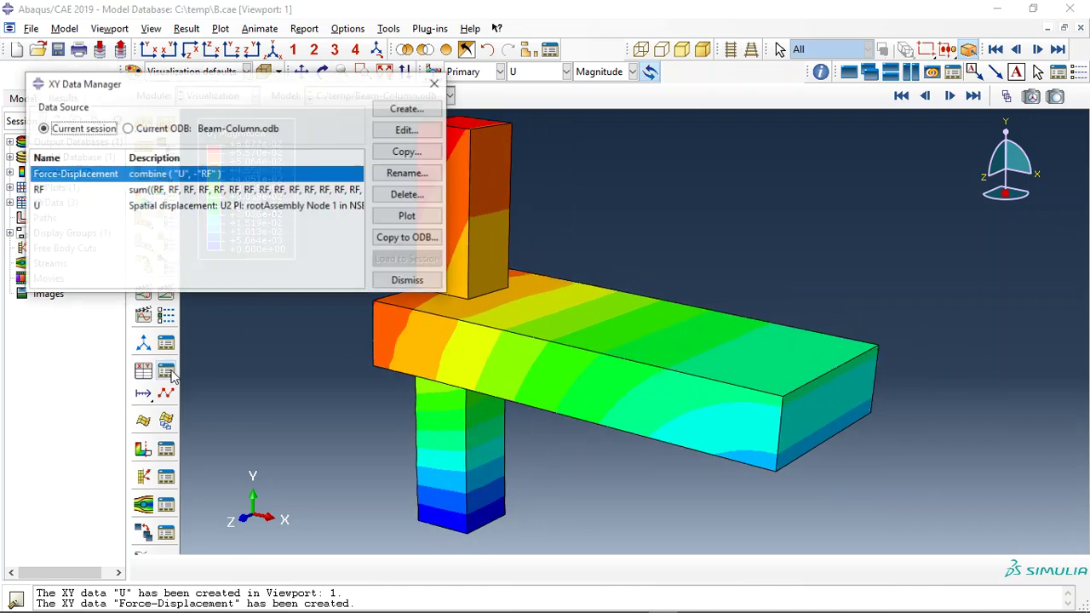
{"action": "left_click", "coordinate": [205, 208]}
{"action": "left_click", "coordinate": [402, 215]}
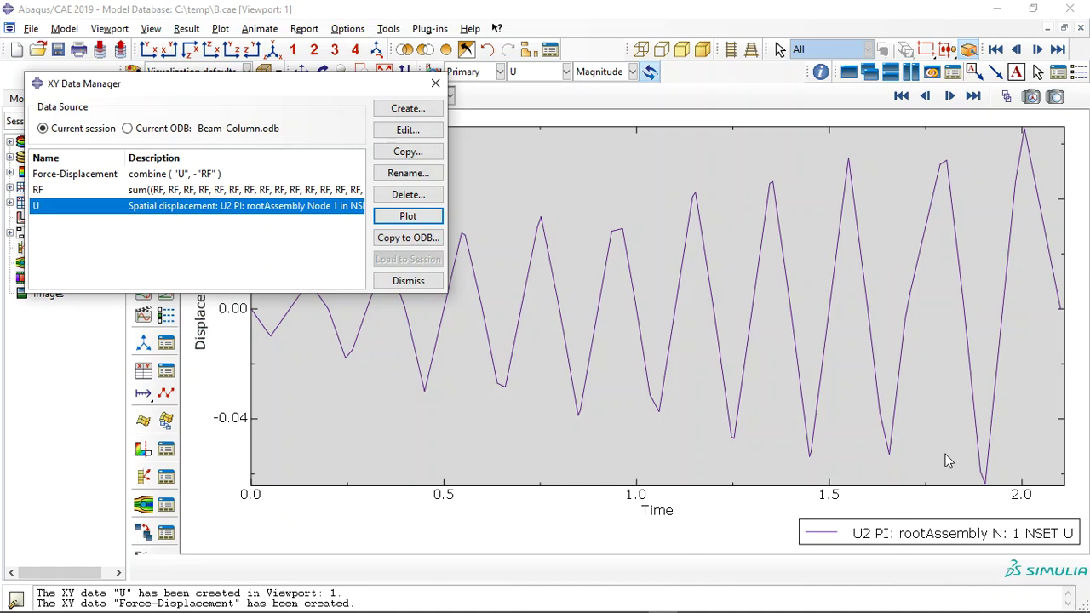
{"action": "scroll", "coordinate": [897, 411], "scroll_direction": "down", "scroll_amount": 3}
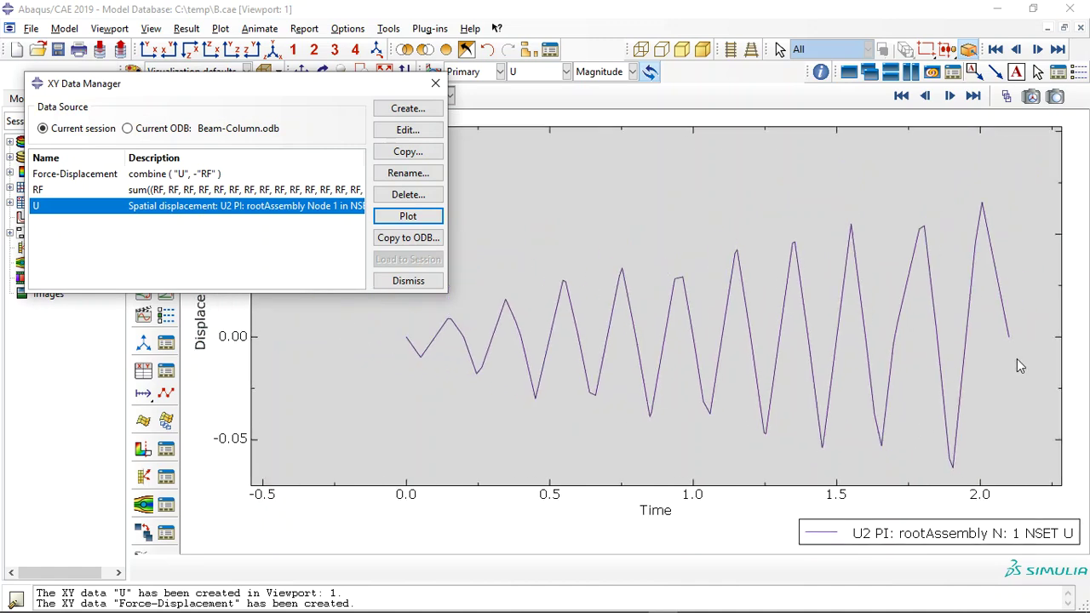
{"action": "left_click", "coordinate": [208, 191]}
{"action": "left_click", "coordinate": [397, 218]}
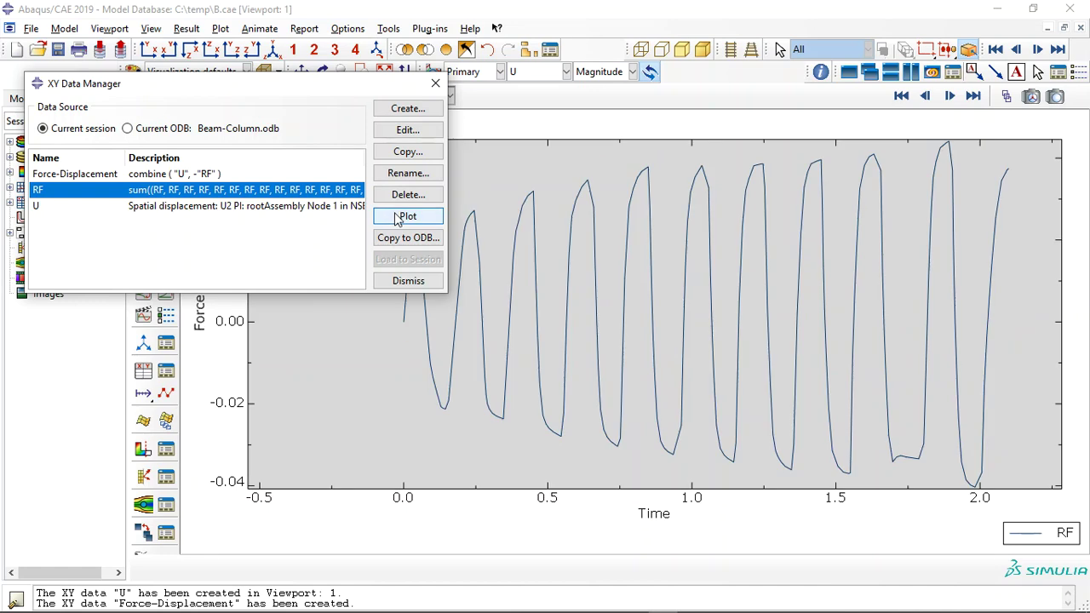
{"action": "left_click", "coordinate": [161, 175]}
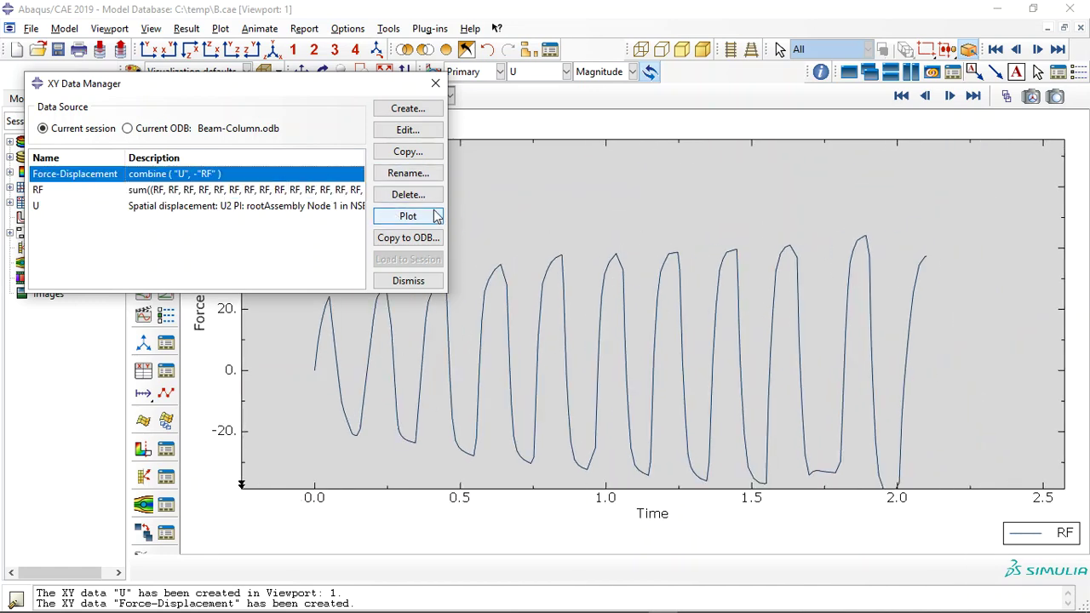
{"action": "left_click", "coordinate": [408, 215]}
{"action": "left_click", "coordinate": [435, 83]}
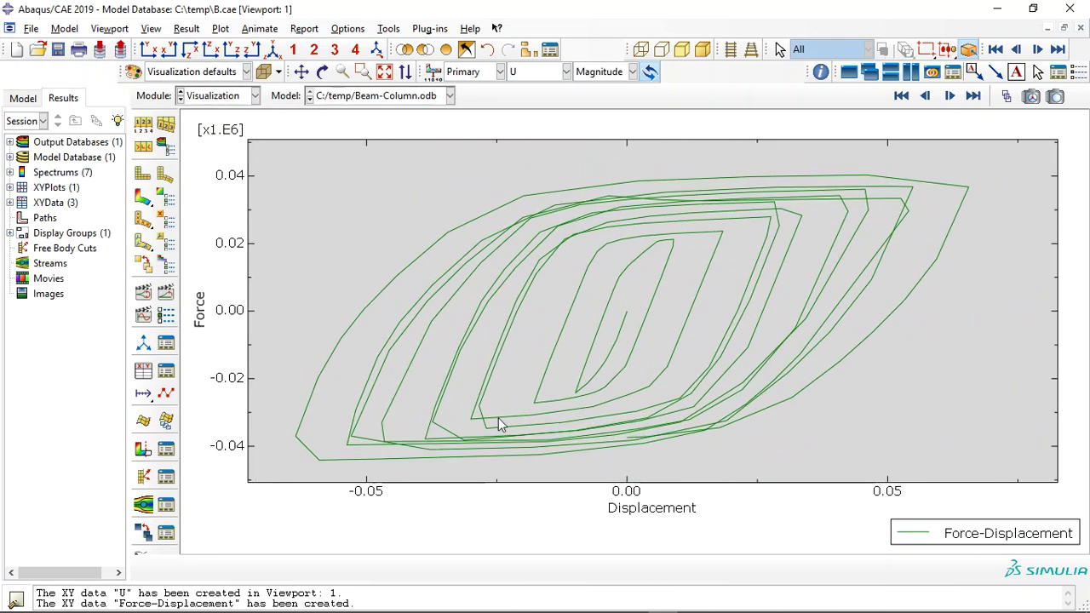
{"action": "left_click", "coordinate": [599, 349]}
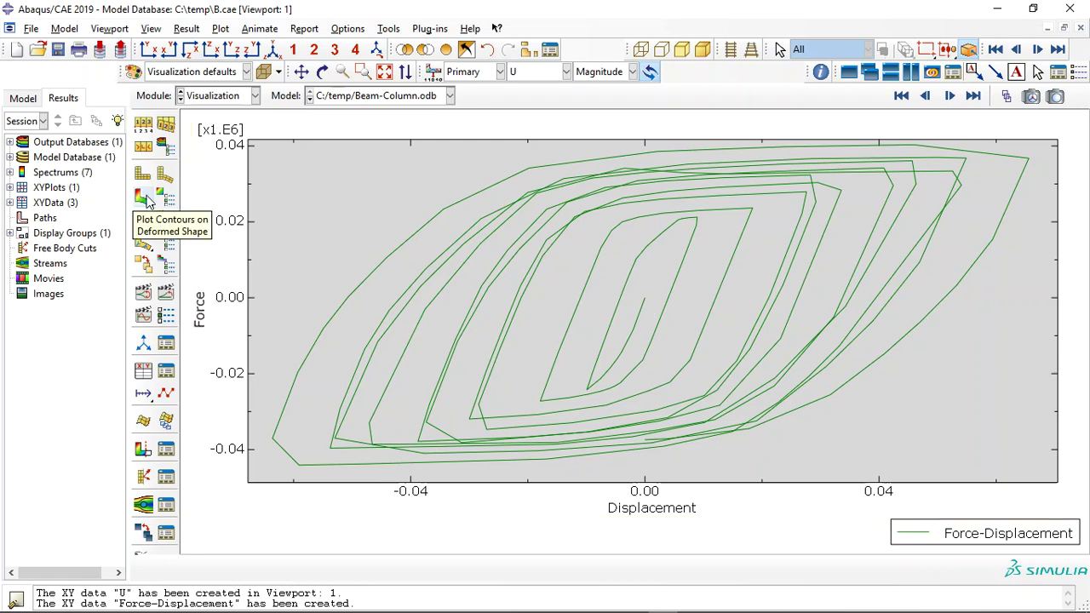
{"action": "left_click", "coordinate": [146, 199]}
Show PEEQ contours peaking at 9.559e-02 and orbit to expose the column's plastic zones
{"action": "left_click", "coordinate": [532, 73]}
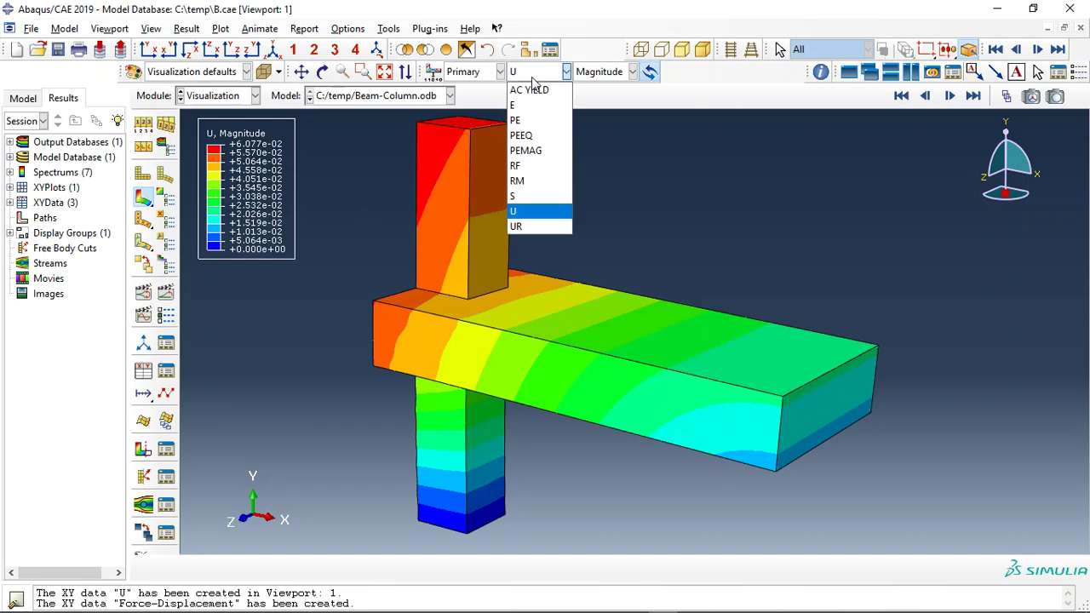
{"action": "left_click", "coordinate": [523, 136]}
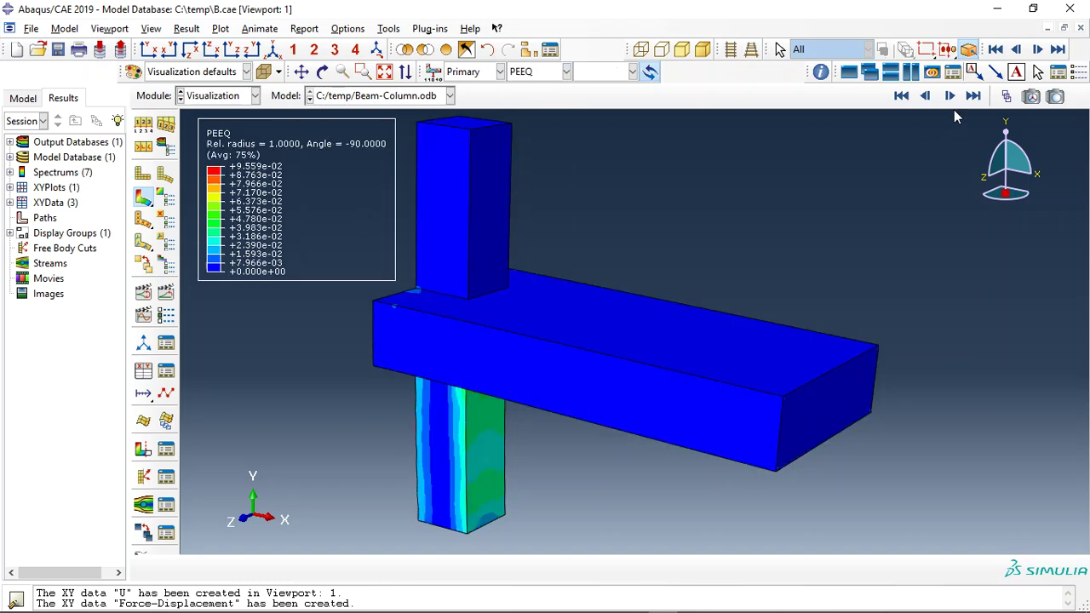
{"action": "left_click", "coordinate": [322, 72]}
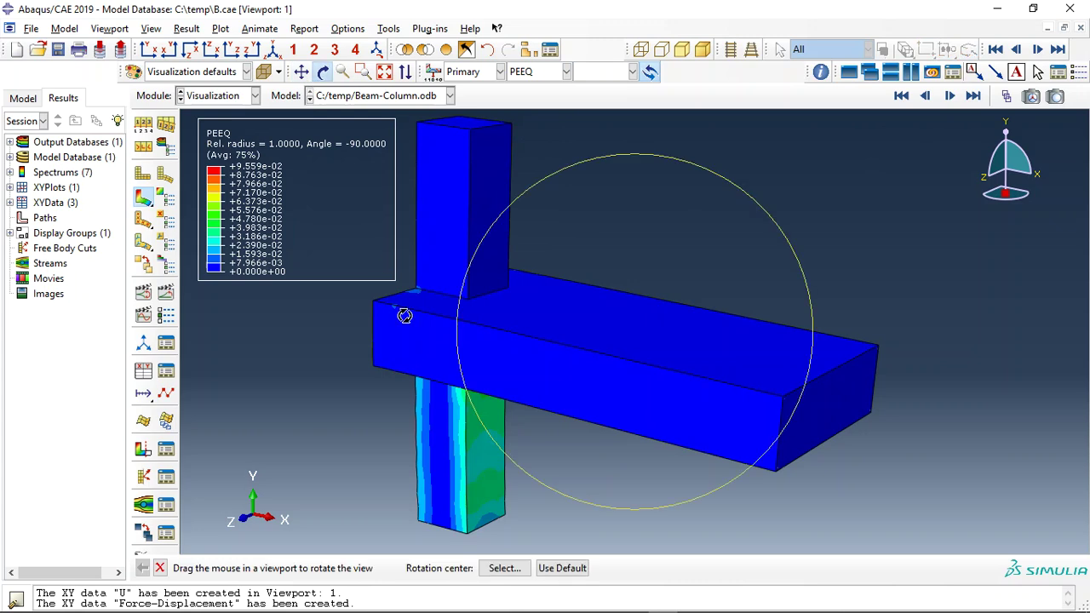
{"action": "mouse_move", "coordinate": [406, 312]}
{"action": "left_mouse_down"}
{"action": "mouse_move", "coordinate": [610, 363]}
{"action": "mouse_move", "coordinate": [456, 286]}
{"action": "mouse_move", "coordinate": [417, 462]}
{"action": "left_mouse_up"}
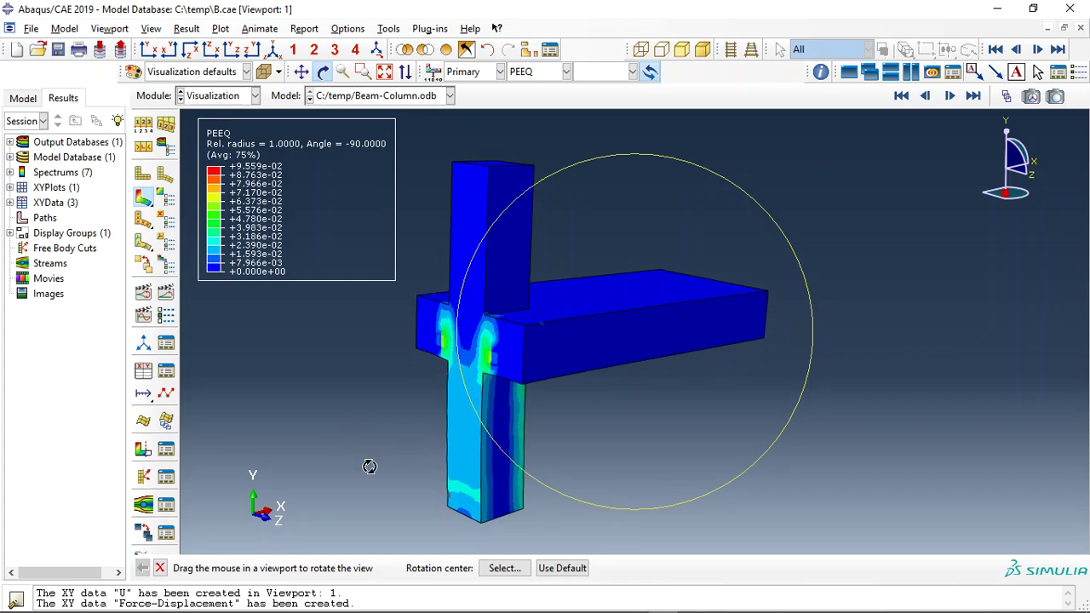
{"action": "left_click_drag", "start_coordinate": [417, 463], "coordinate": [380, 468]}
{"action": "left_click_drag", "start_coordinate": [359, 361], "coordinate": [360, 370]}
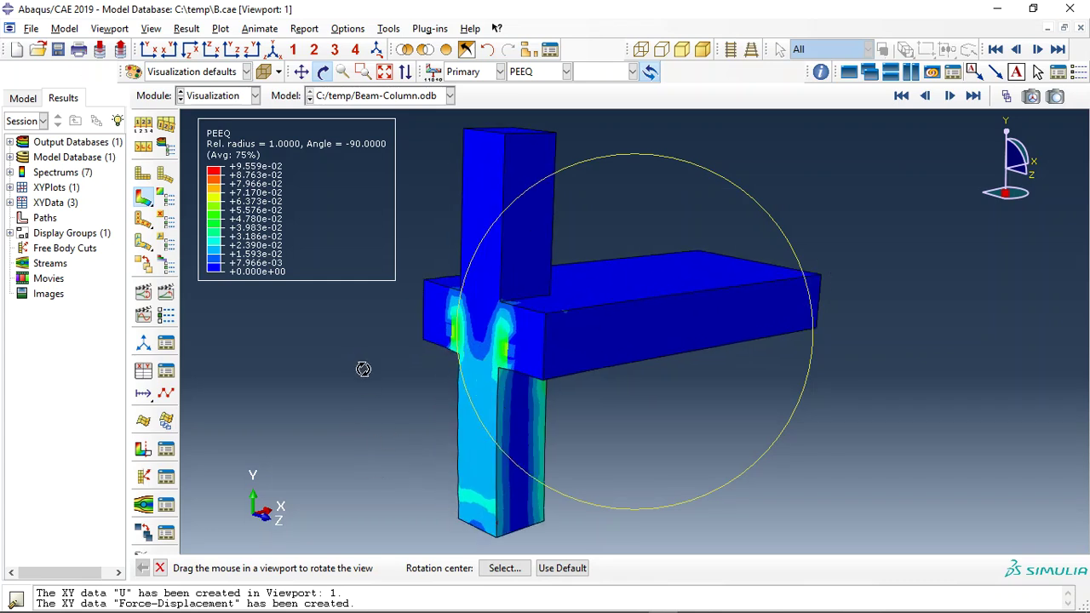
{"action": "key", "text": "Escape"}
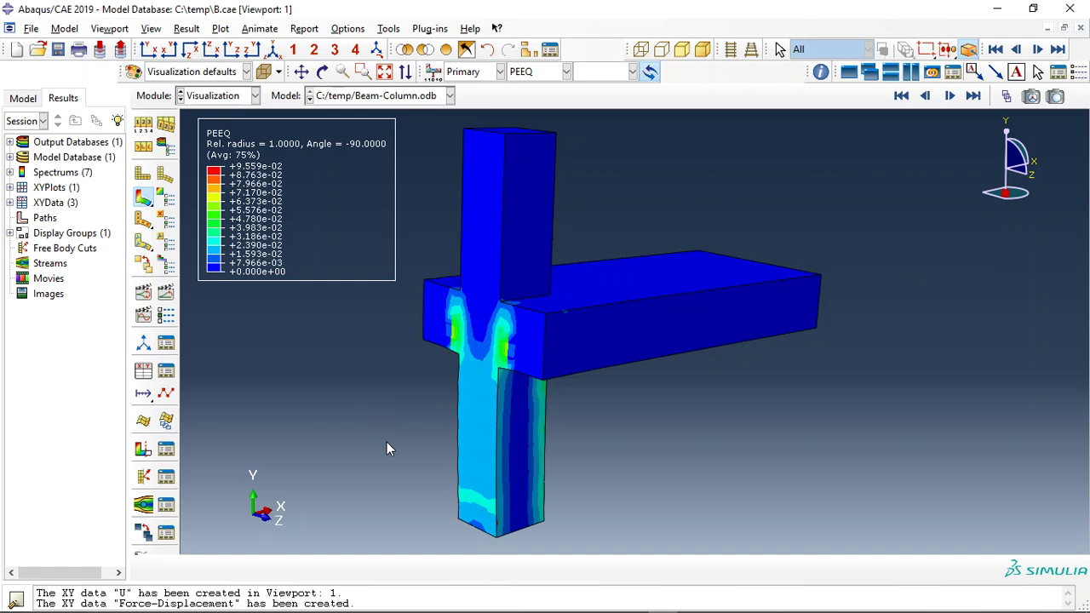
{"action": "left_click", "coordinate": [515, 607]}
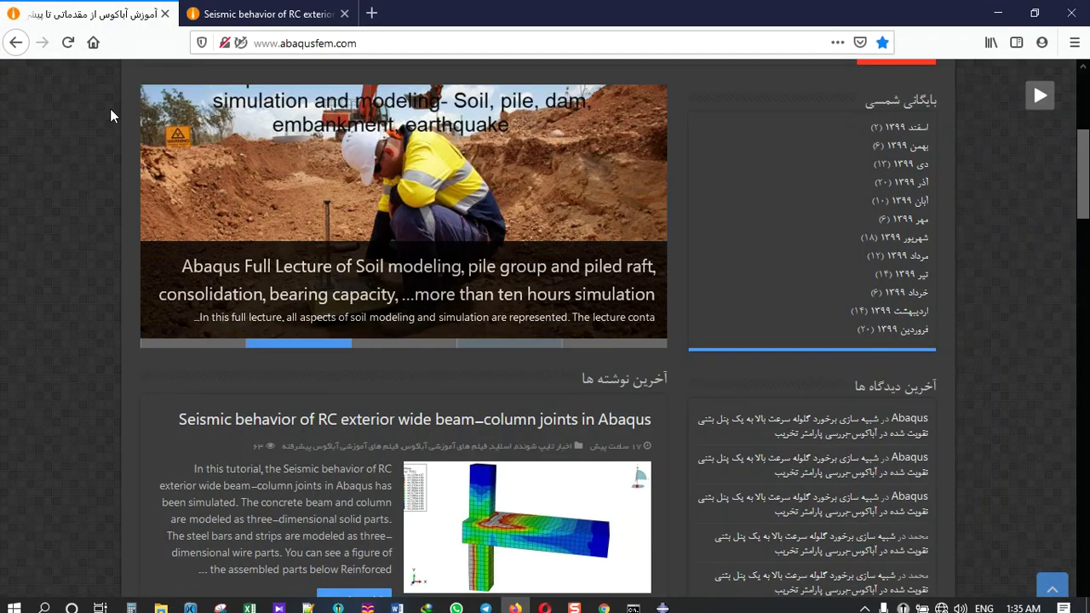
Open the 'Seismic behavior of RC exterior wide beam-column joints in Abaqus' post on abaqusfem.com
{"action": "scroll", "coordinate": [4, 191], "scroll_direction": "up", "scroll_amount": 3}
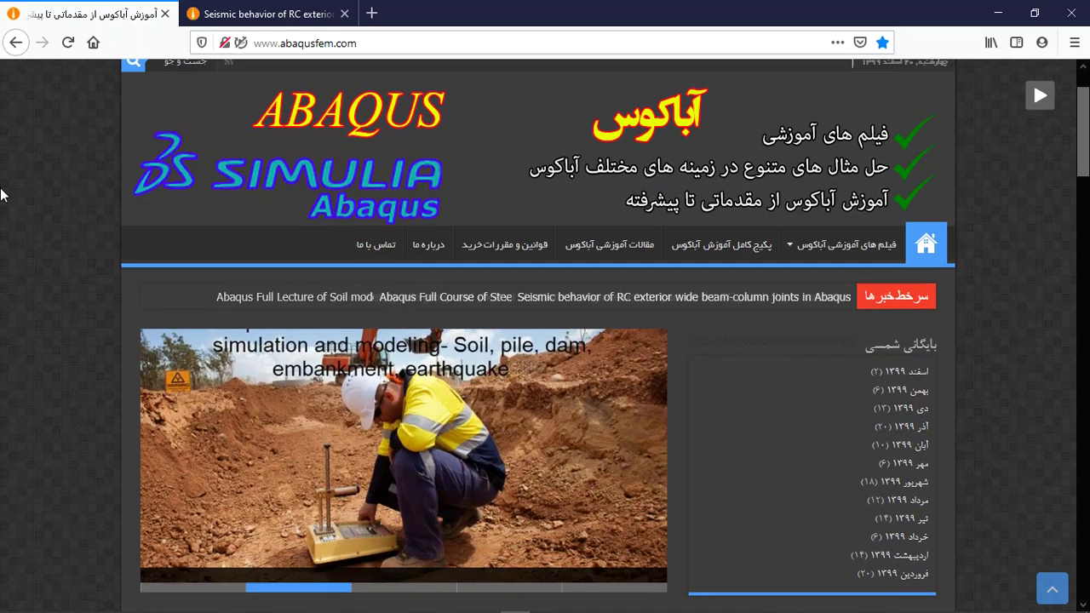
{"action": "scroll", "coordinate": [17, 198], "scroll_direction": "down", "scroll_amount": 6}
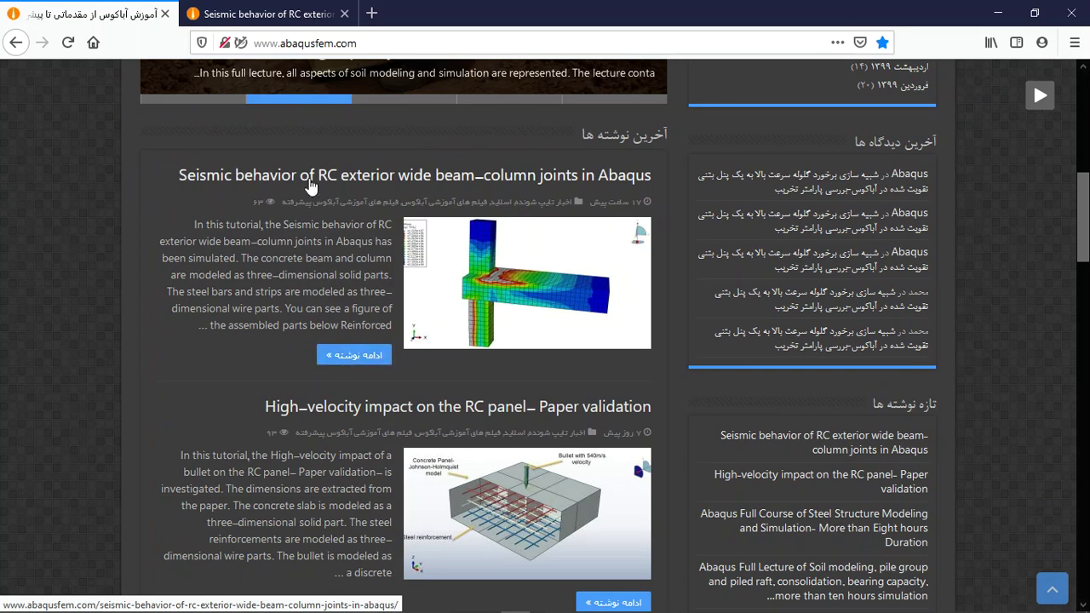
{"action": "left_click", "coordinate": [312, 154]}
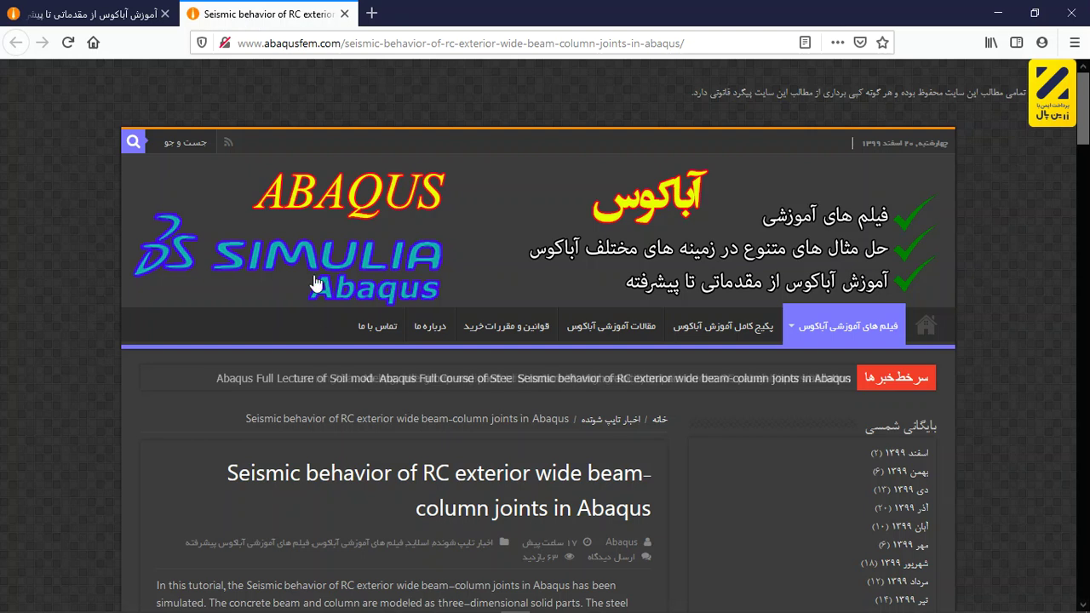
Scroll down the article past the introduction
{"action": "scroll", "coordinate": [344, 338], "scroll_direction": "down", "scroll_amount": 3}
{"action": "scroll", "coordinate": [324, 323], "scroll_direction": "down", "scroll_amount": 2}
{"action": "scroll", "coordinate": [264, 281], "scroll_direction": "down", "scroll_amount": 2}
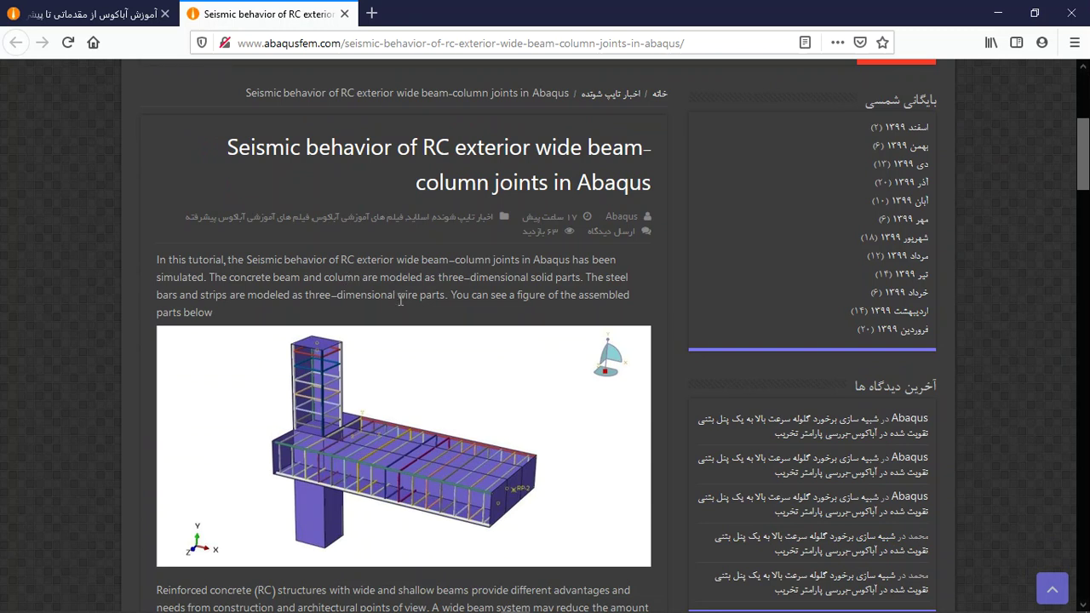
{"action": "scroll", "coordinate": [397, 302], "scroll_direction": "down", "scroll_amount": 2}
{"action": "scroll", "coordinate": [395, 303], "scroll_direction": "down", "scroll_amount": 2}
{"action": "scroll", "coordinate": [281, 348], "scroll_direction": "down", "scroll_amount": 2}
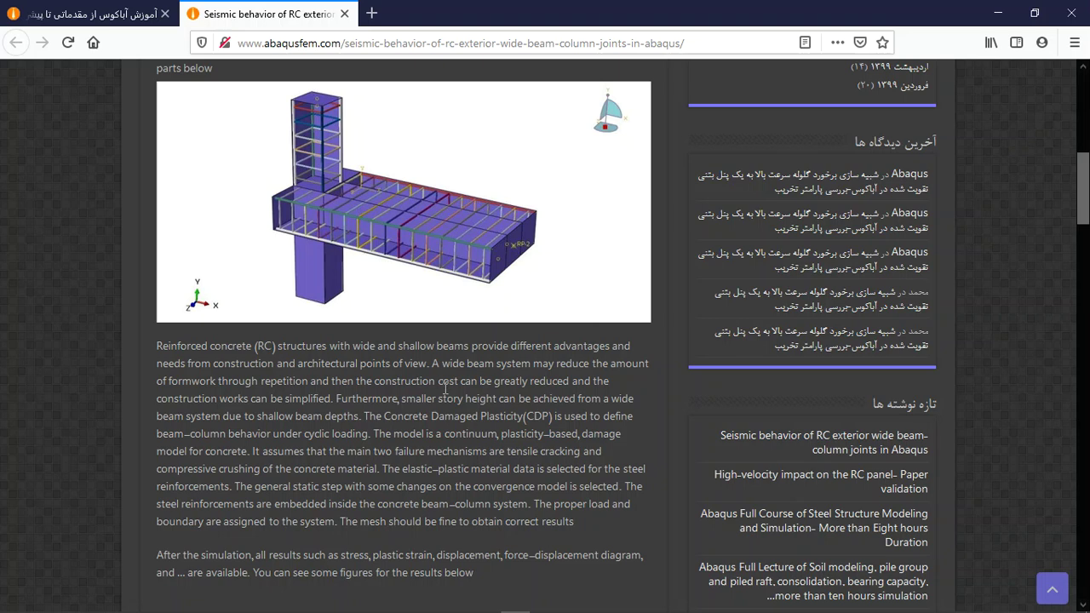
{"action": "scroll", "coordinate": [447, 392], "scroll_direction": "down", "scroll_amount": 2}
{"action": "scroll", "coordinate": [448, 389], "scroll_direction": "down", "scroll_amount": 2}
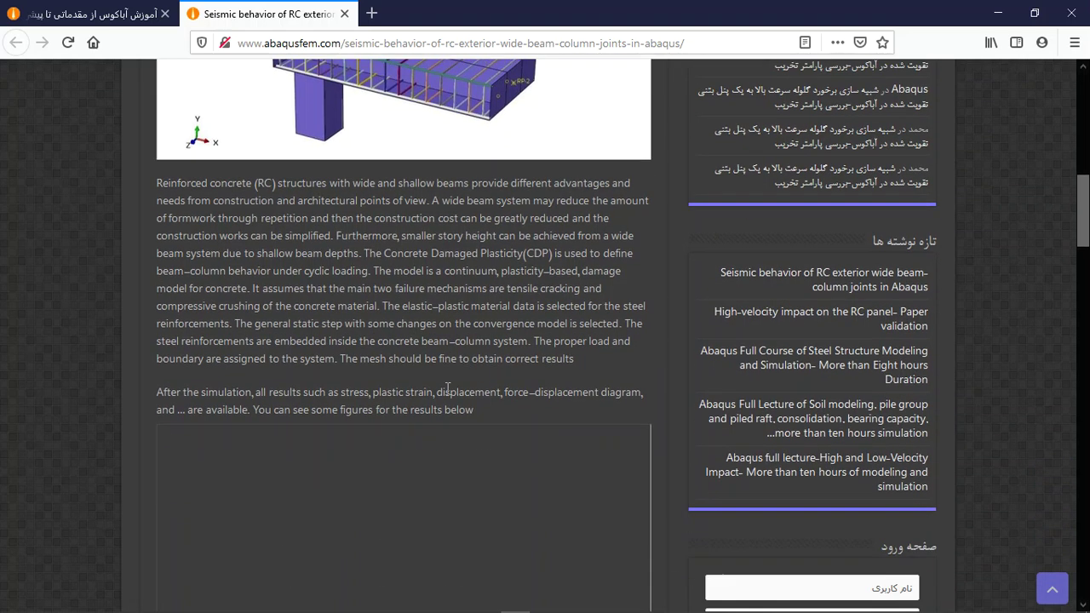
{"action": "scroll", "coordinate": [438, 366], "scroll_direction": "down", "scroll_amount": 3}
{"action": "scroll", "coordinate": [428, 345], "scroll_direction": "down", "scroll_amount": 3}
Reload the page and scroll to the loaded stress, PEEQ and hysteresis result figures
{"action": "left_click", "coordinate": [68, 43]}
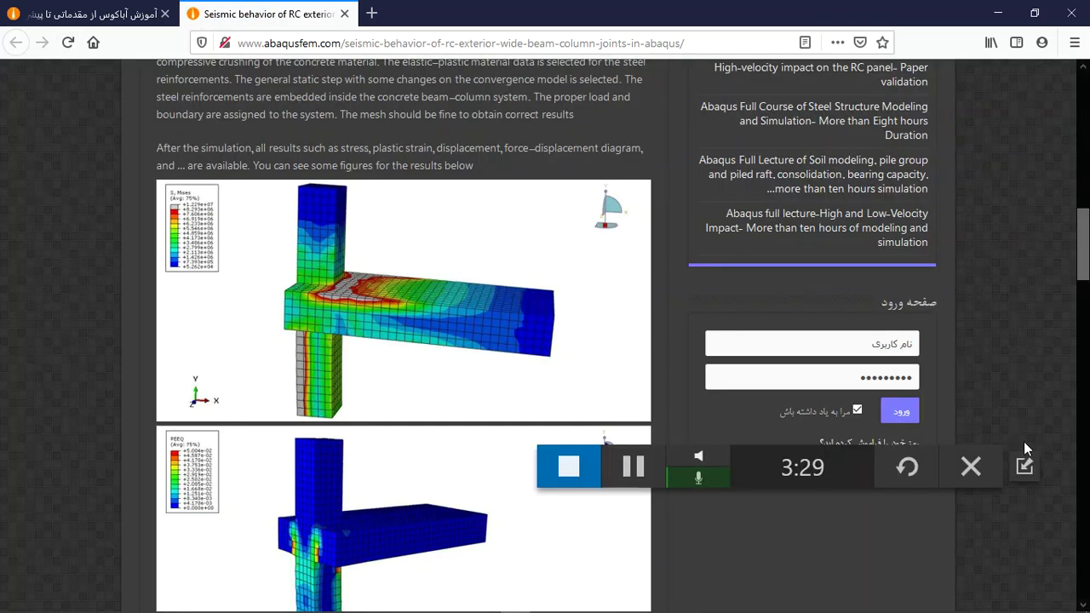
{"action": "left_click", "coordinate": [1023, 465]}
{"action": "scroll", "coordinate": [328, 409], "scroll_direction": "up", "scroll_amount": 2}
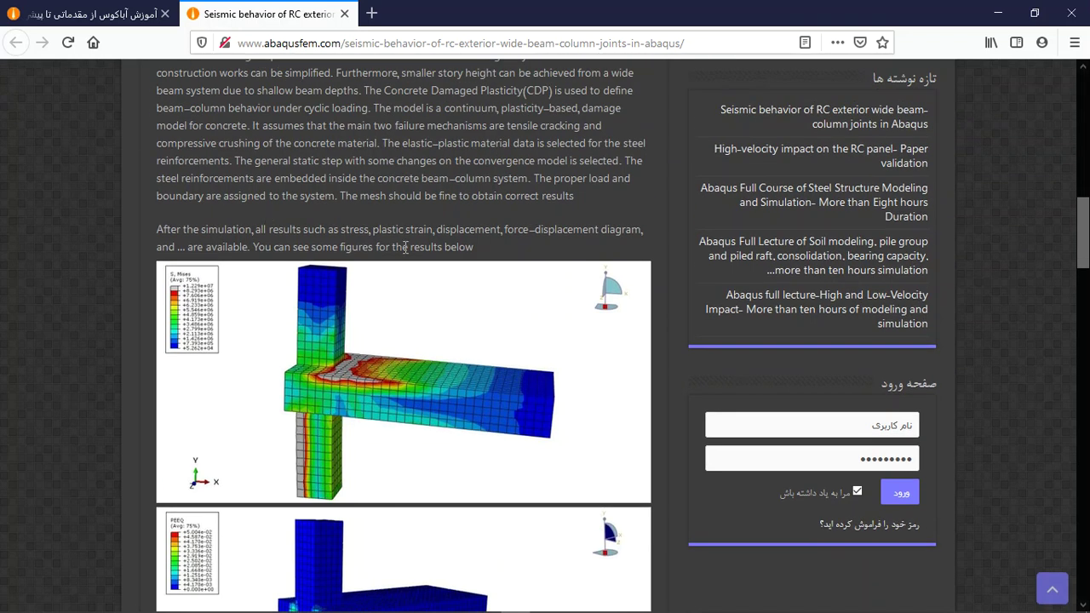
{"action": "scroll", "coordinate": [406, 289], "scroll_direction": "down", "scroll_amount": 2}
{"action": "scroll", "coordinate": [380, 232], "scroll_direction": "down", "scroll_amount": 6}
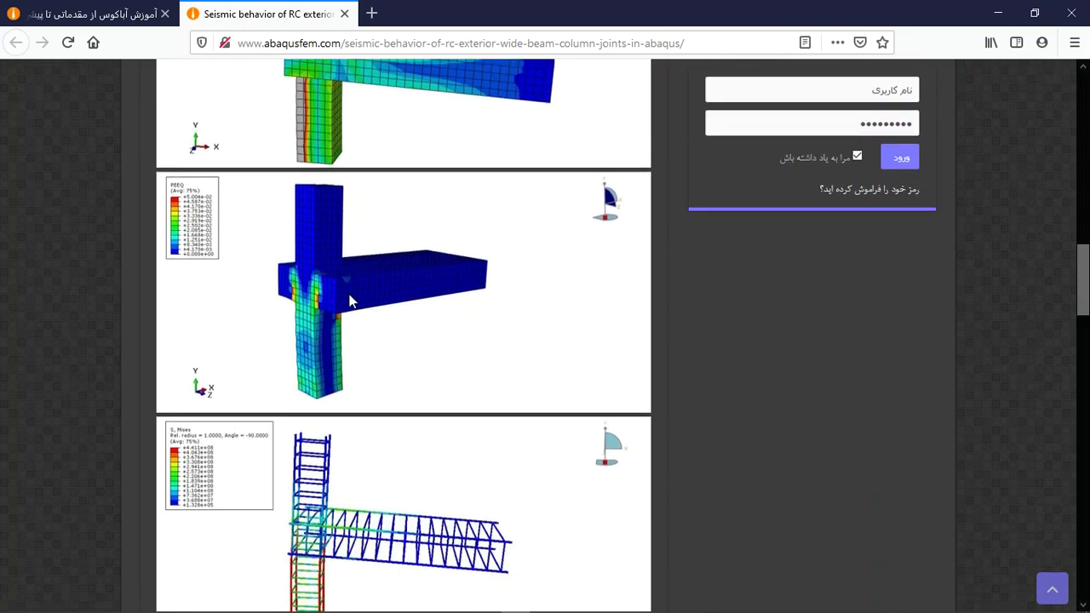
{"action": "scroll", "coordinate": [352, 301], "scroll_direction": "down", "scroll_amount": 6}
{"action": "scroll", "coordinate": [355, 285], "scroll_direction": "down", "scroll_amount": 4}
Scroll to the purchase section and highlight the contact email address
{"action": "scroll", "coordinate": [356, 286], "scroll_direction": "down", "scroll_amount": 6}
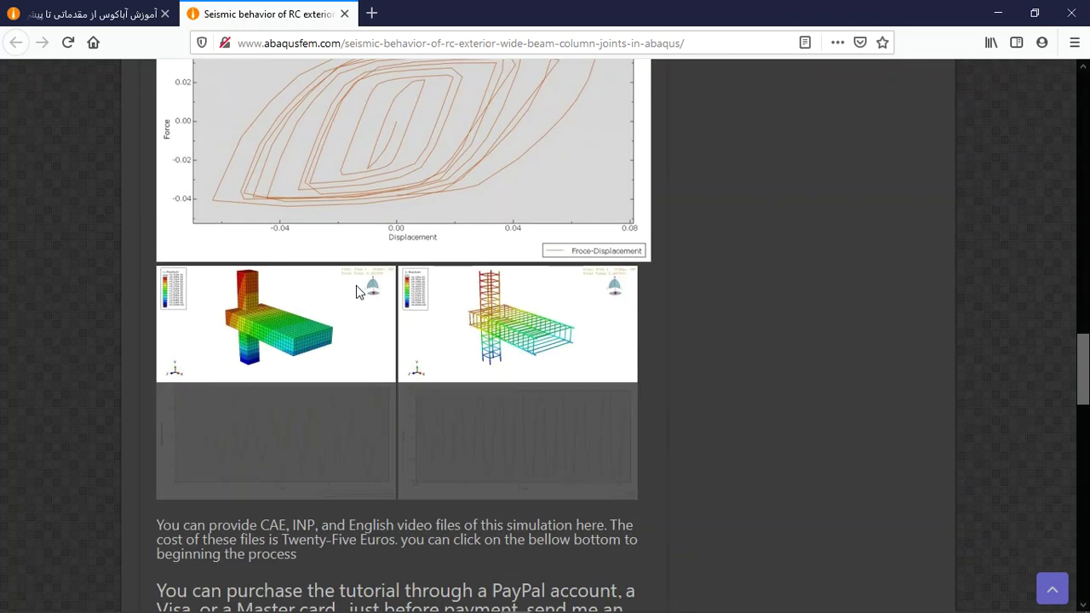
{"action": "scroll", "coordinate": [366, 340], "scroll_direction": "down", "scroll_amount": 4}
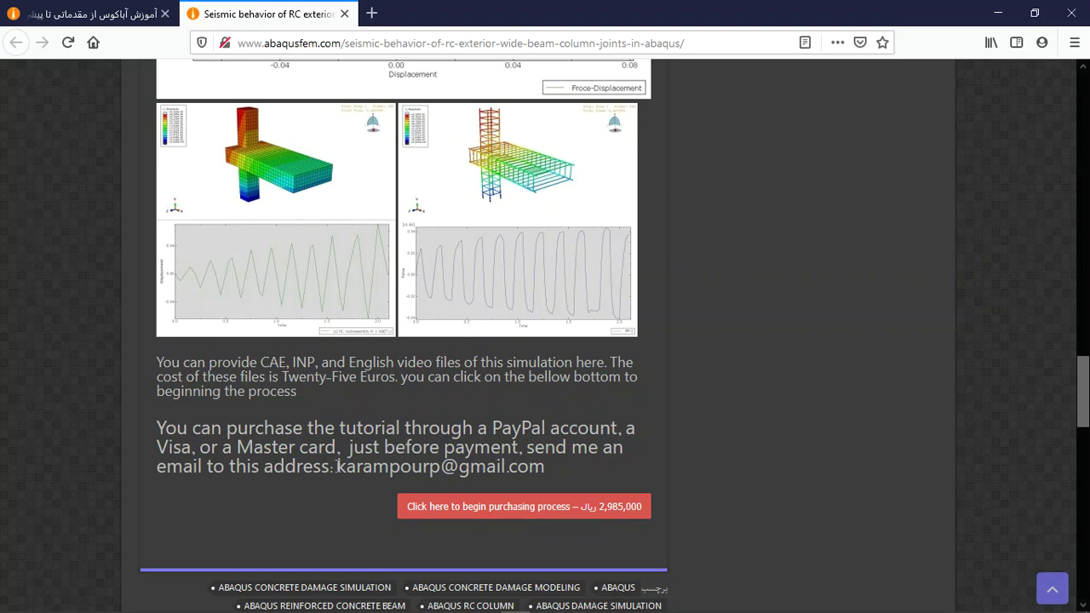
{"action": "left_click_drag", "start_coordinate": [338, 466], "coordinate": [545, 467]}
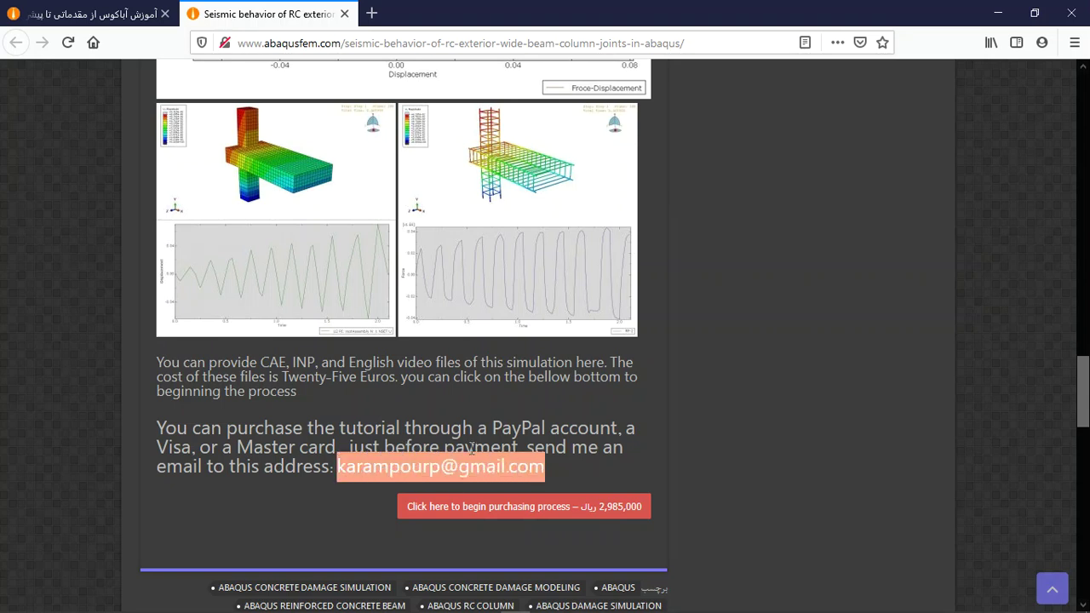